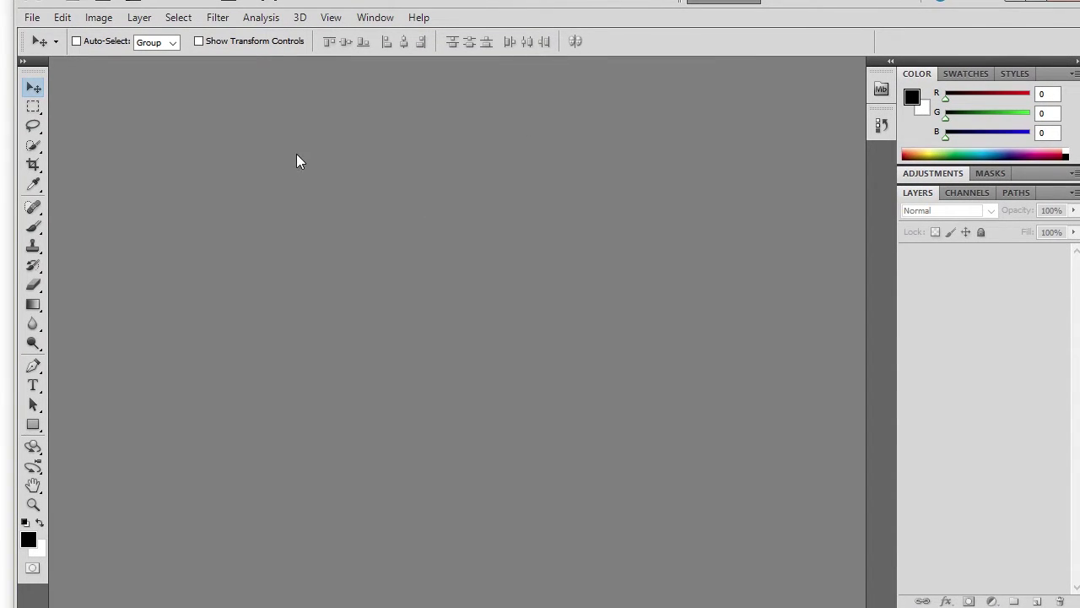
# Drag smart shop mockup 000850_01.psd from the mockup folder into Photoshop to open it
pyautogui.click(25, 21)
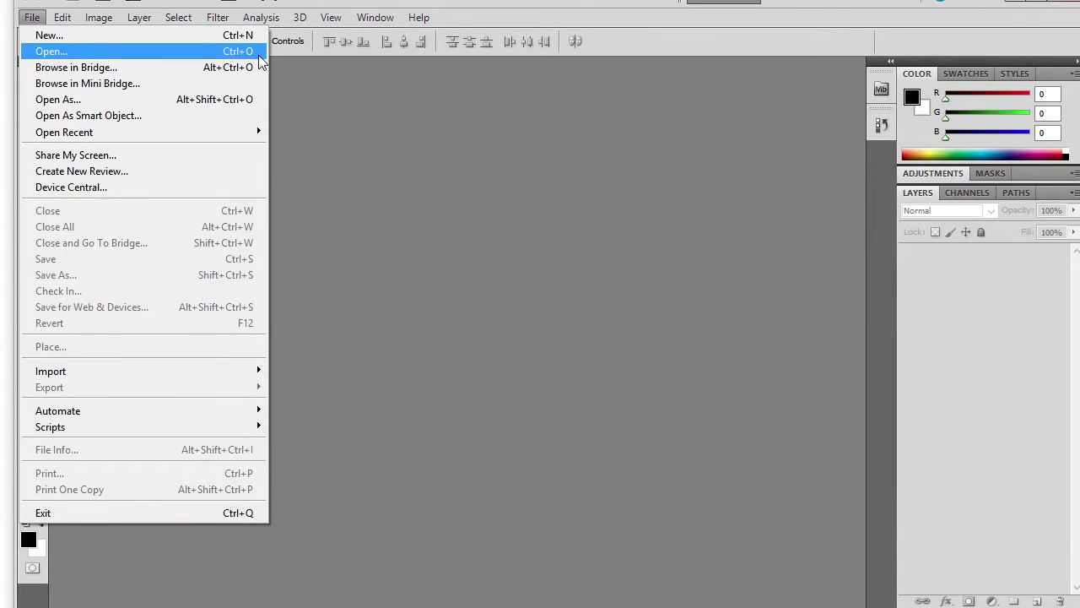
pyautogui.click(462, 134)
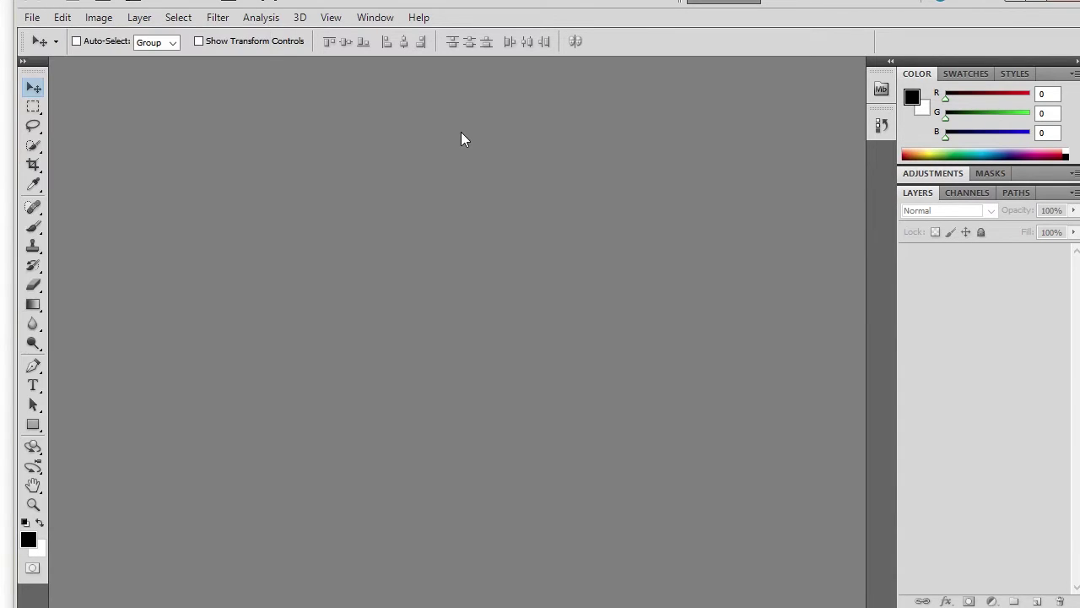
pyautogui.click(31, 18)
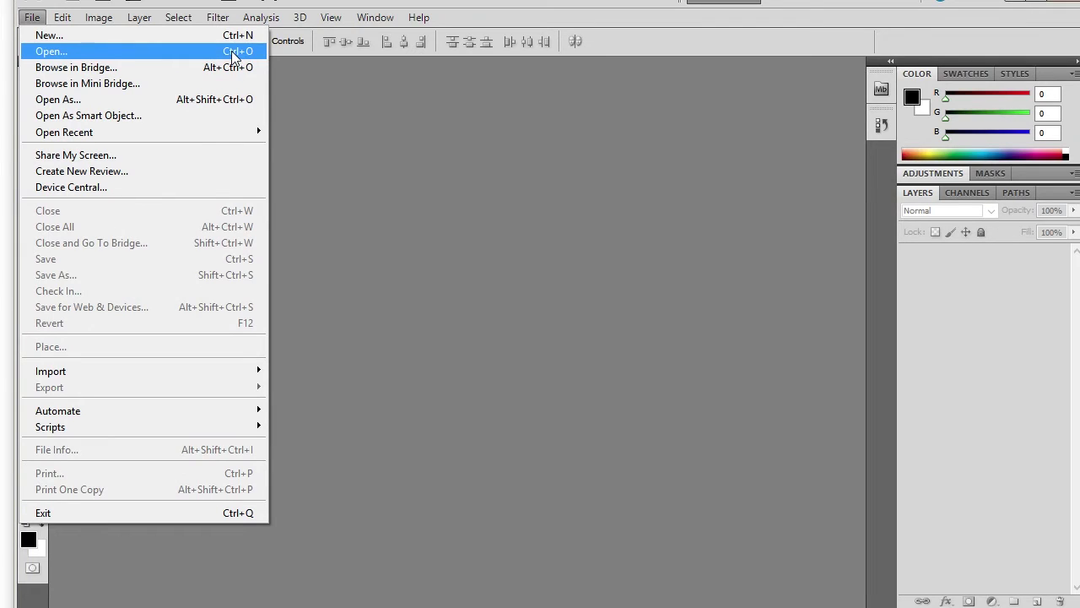
pyautogui.click(379, 142)
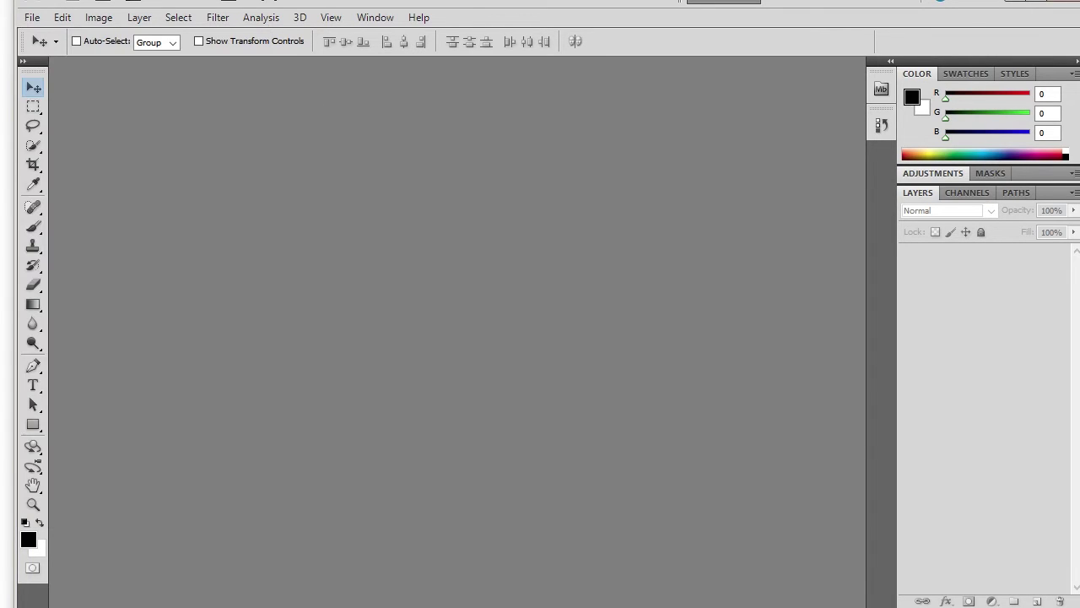
pyautogui.click(51, 601)
pyautogui.moveTo(630, 84); pyautogui.dragTo(916, 84)
pyautogui.click(892, 147)
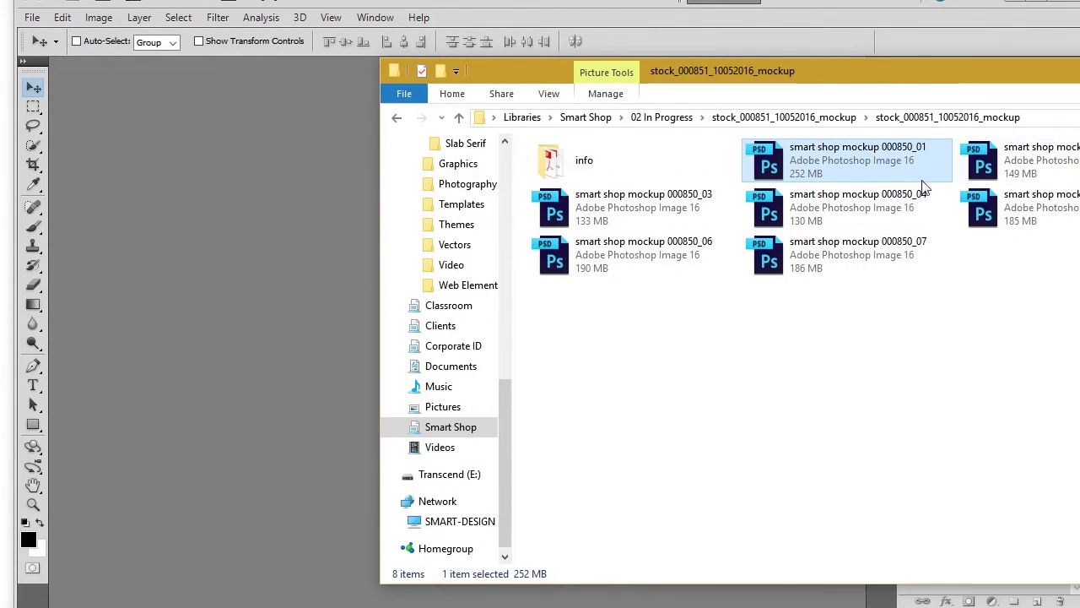
pyautogui.moveTo(840, 162); pyautogui.dragTo(190, 226)
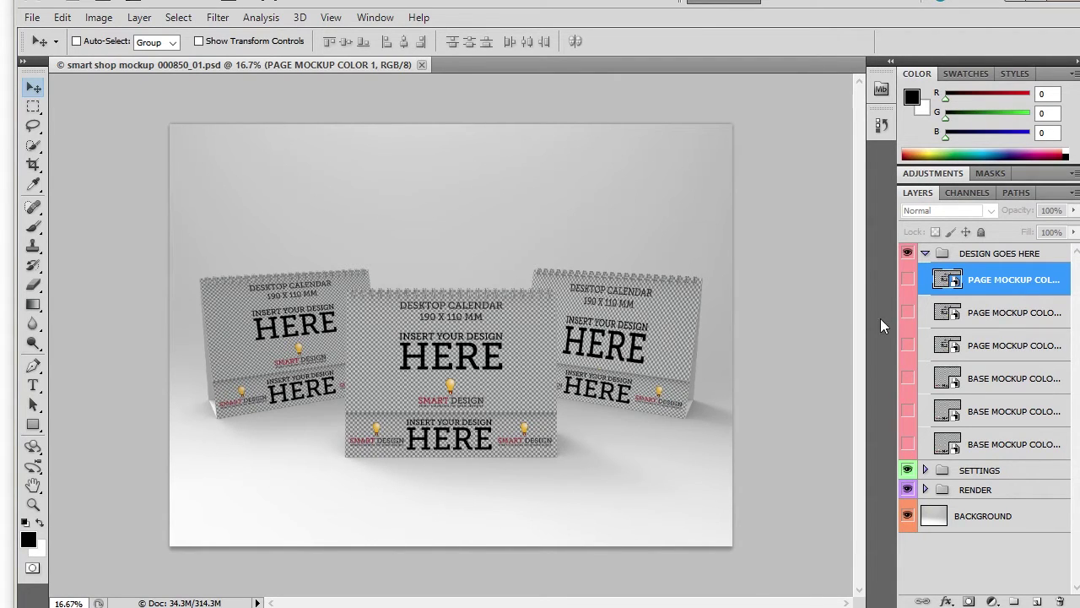
# Widen the panel dock so names like PAGE MOCKUP COLOR 1 and BASE MOCKUP COLOR 3 show fully
pyautogui.moveTo(897, 315); pyautogui.dragTo(870, 316)
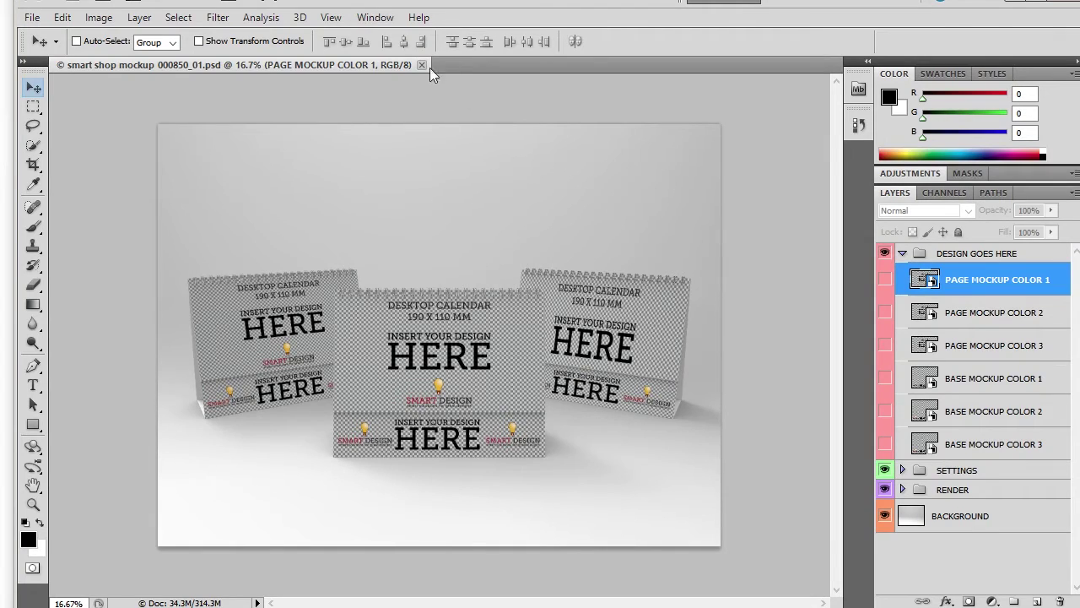
pyautogui.click(377, 19)
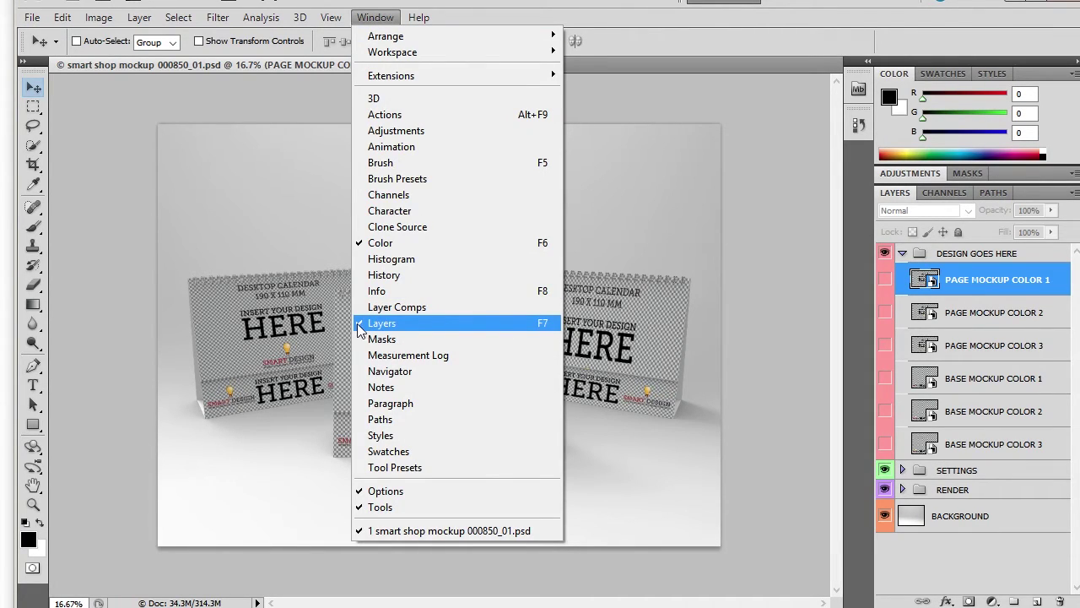
pyautogui.click(686, 64)
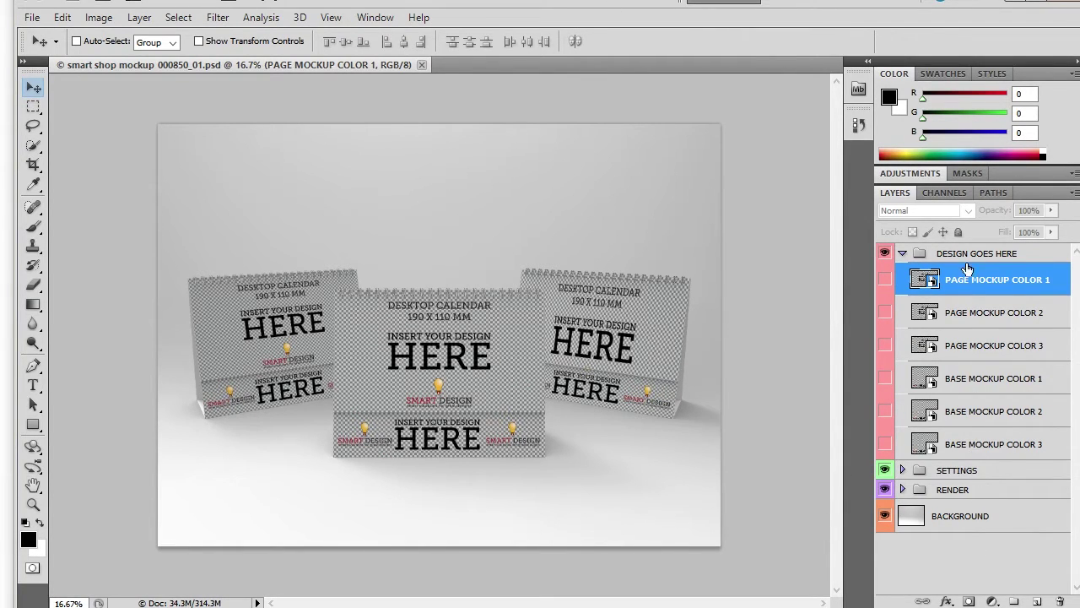
pyautogui.click(952, 470)
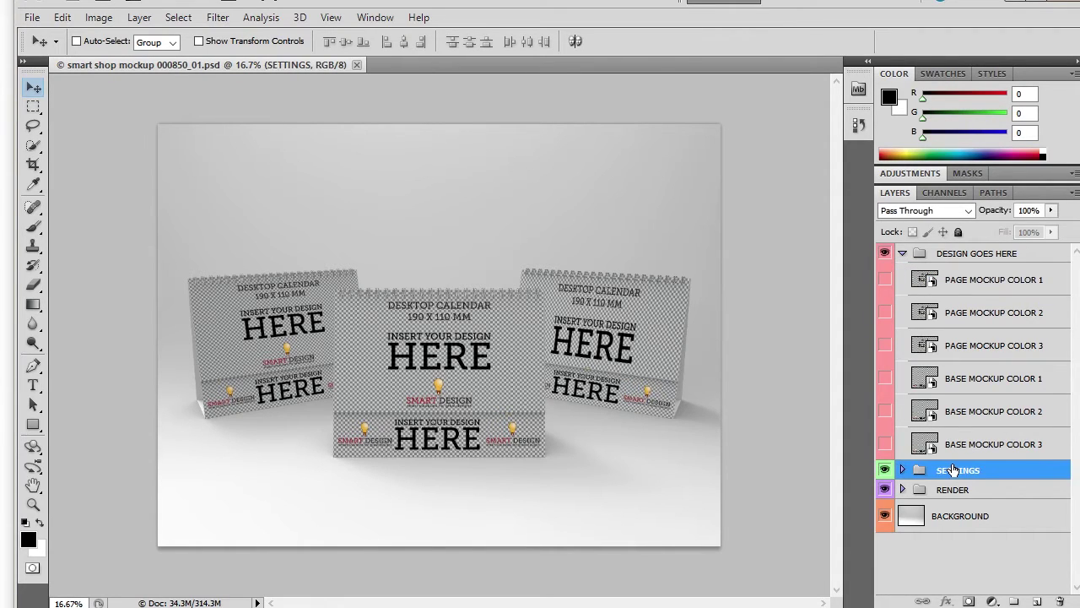
pyautogui.click(941, 491)
pyautogui.click(948, 512)
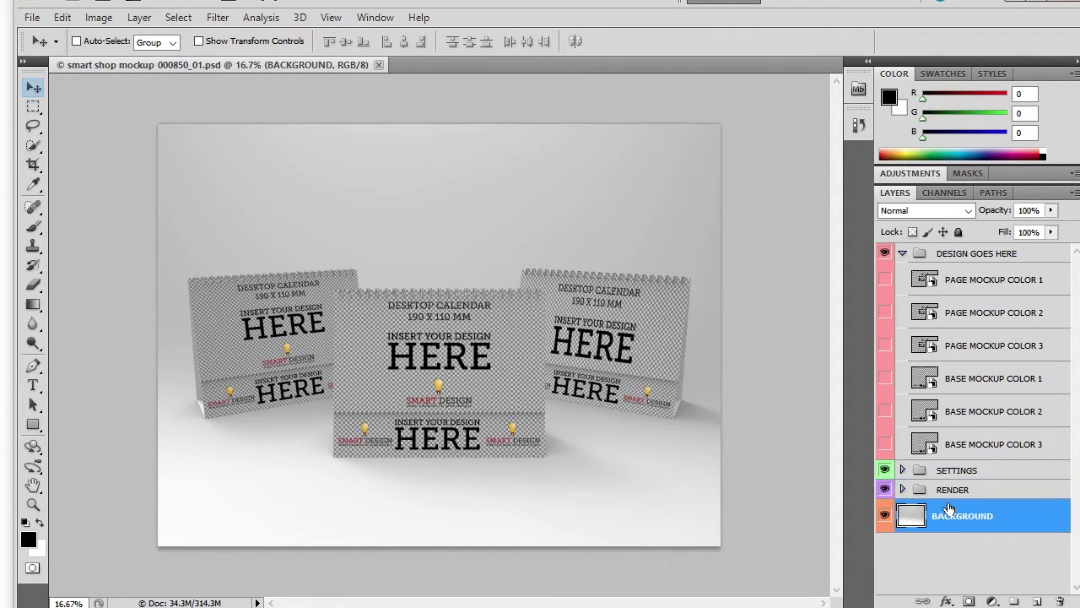
pyautogui.click(883, 515)
pyautogui.click(884, 516)
pyautogui.click(968, 490)
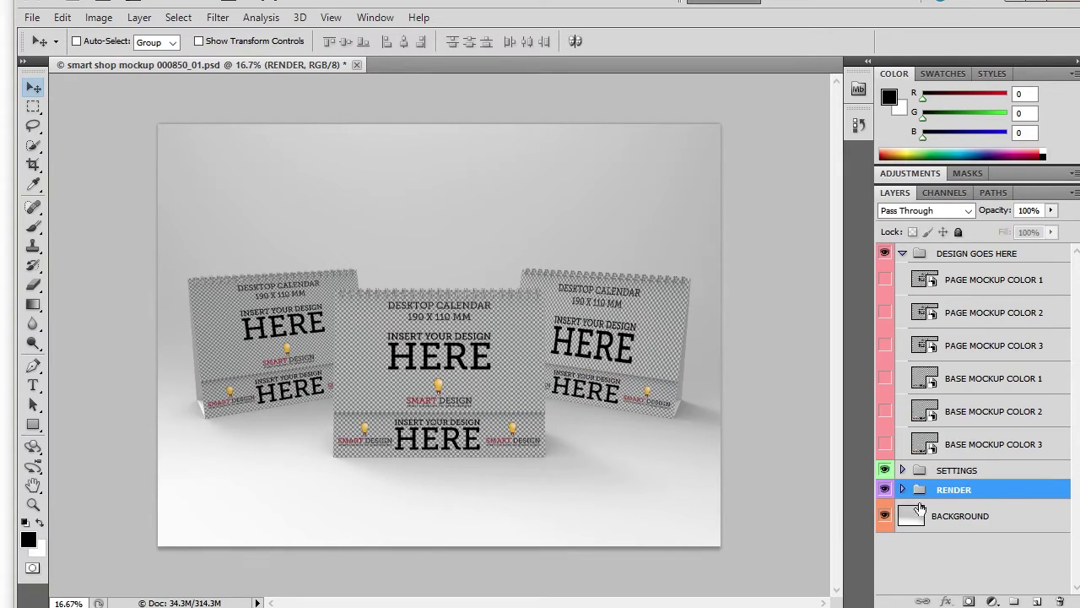
pyautogui.click(939, 517)
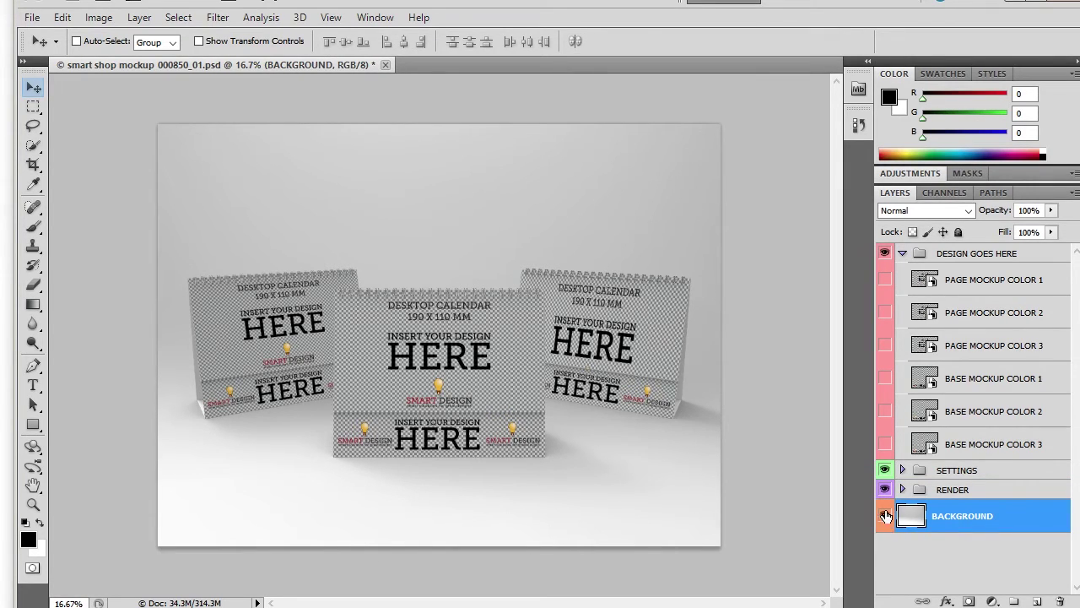
pyautogui.click(984, 490)
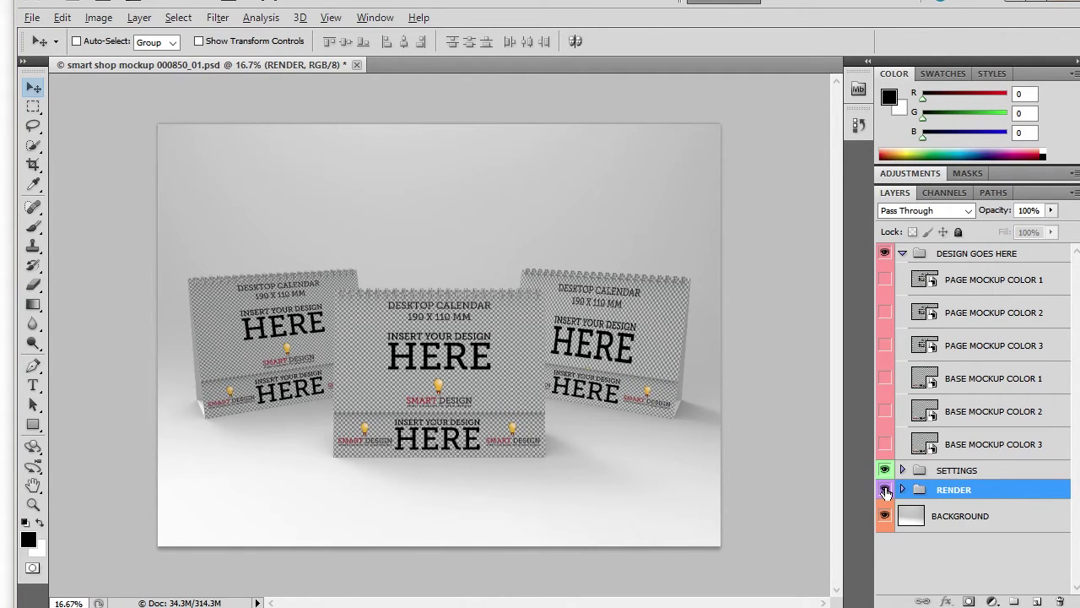
pyautogui.keyDown('alt'); pyautogui.click(885, 490); pyautogui.keyUp('alt')
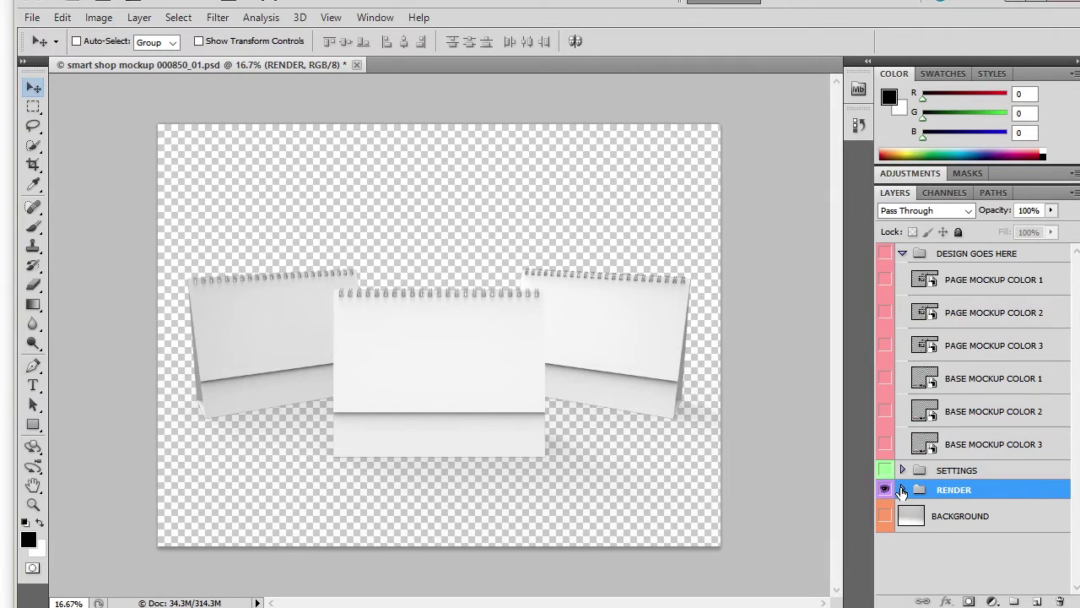
pyautogui.click(902, 489)
pyautogui.click(902, 490)
pyautogui.keyDown('alt'); pyautogui.click(885, 490); pyautogui.keyUp('alt')
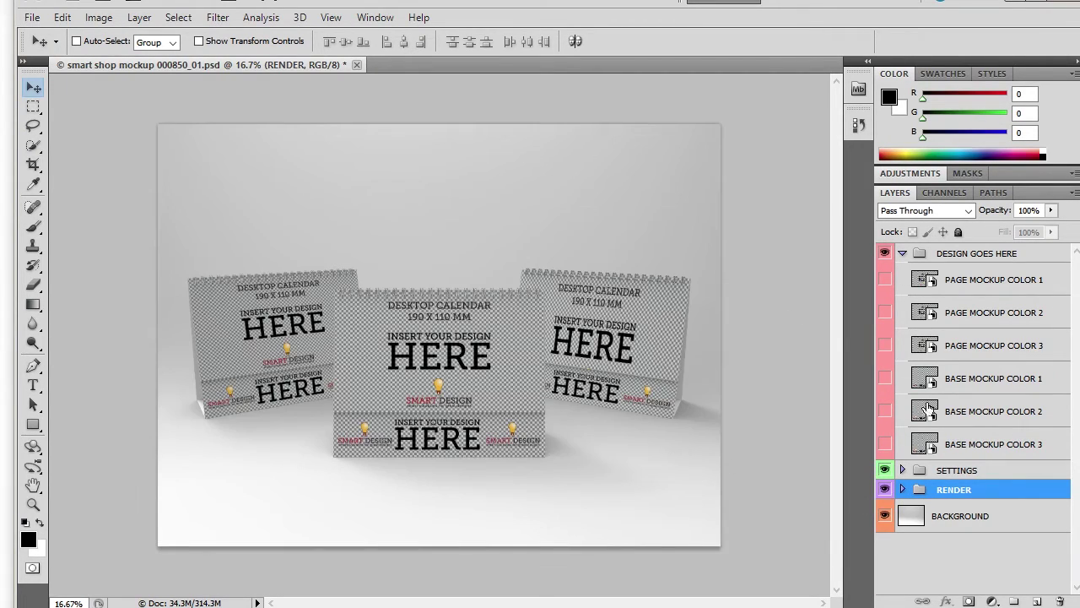
pyautogui.click(938, 473)
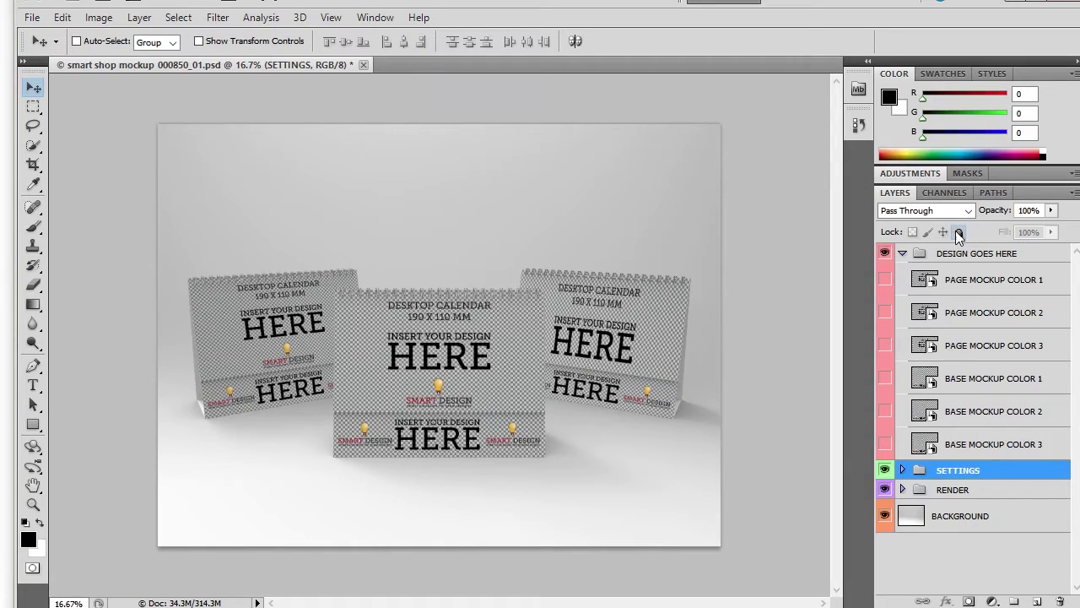
# Lock the SETTINGS group and select the PAGE MOCKUP COLOR 1 layer
pyautogui.click(959, 232)
pyautogui.click(943, 447)
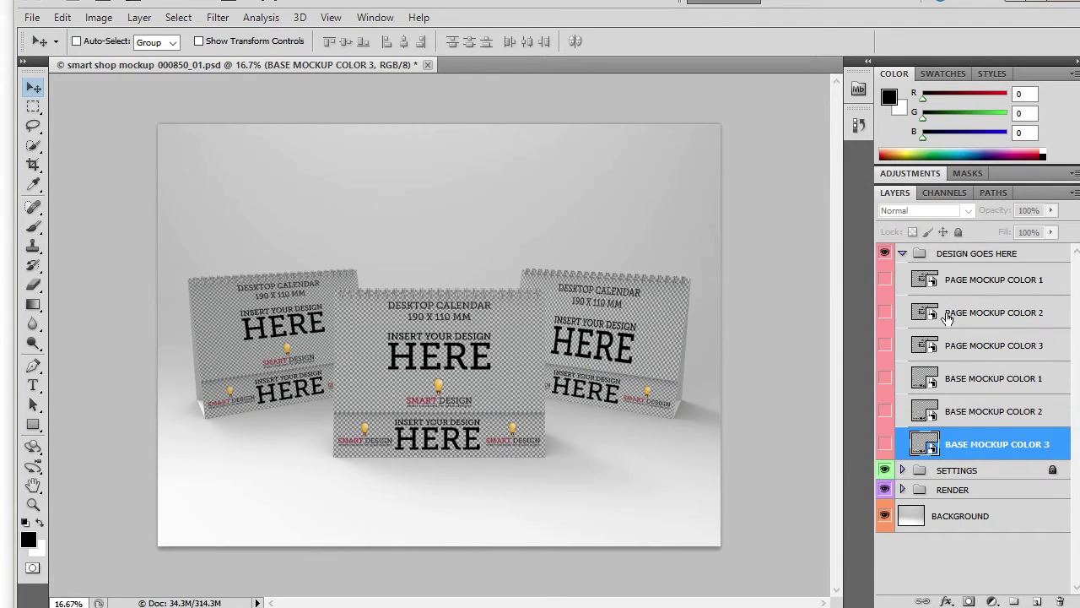
pyautogui.click(949, 279)
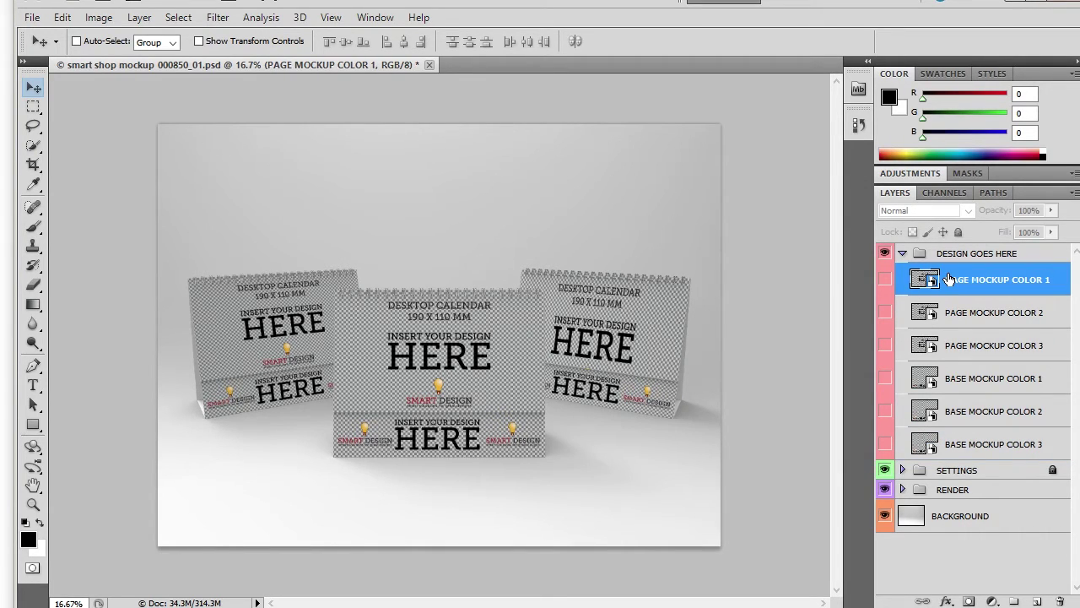
pyautogui.click(949, 312)
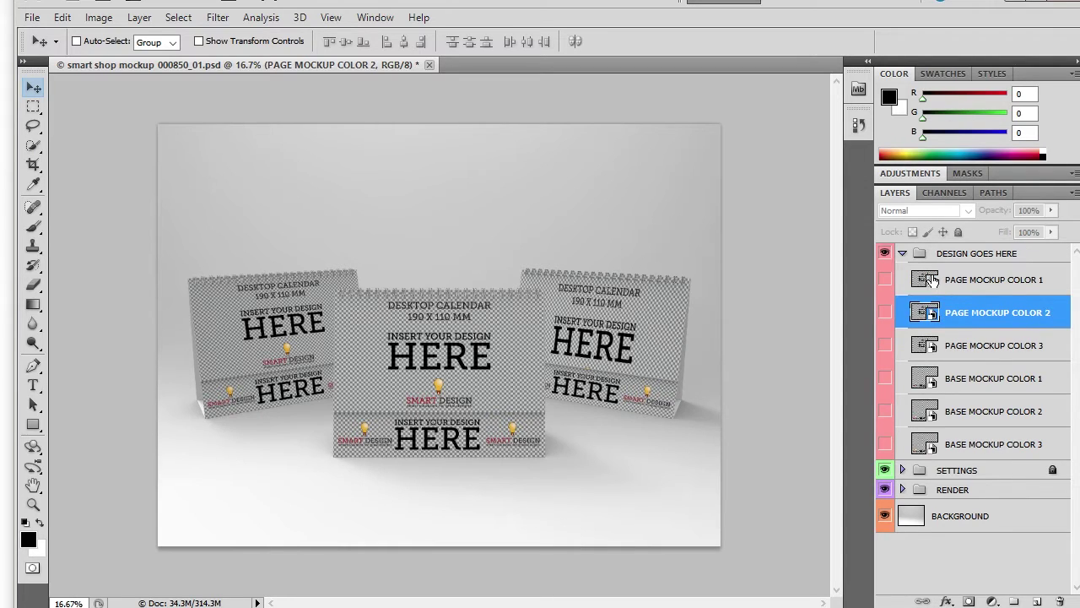
pyautogui.click(932, 281)
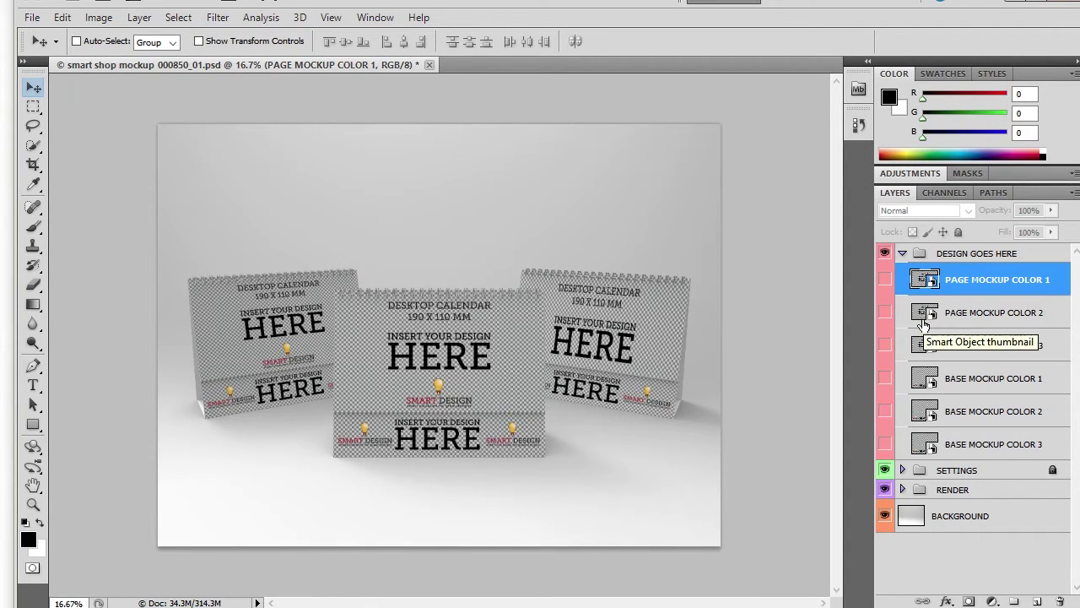
pyautogui.click(939, 254)
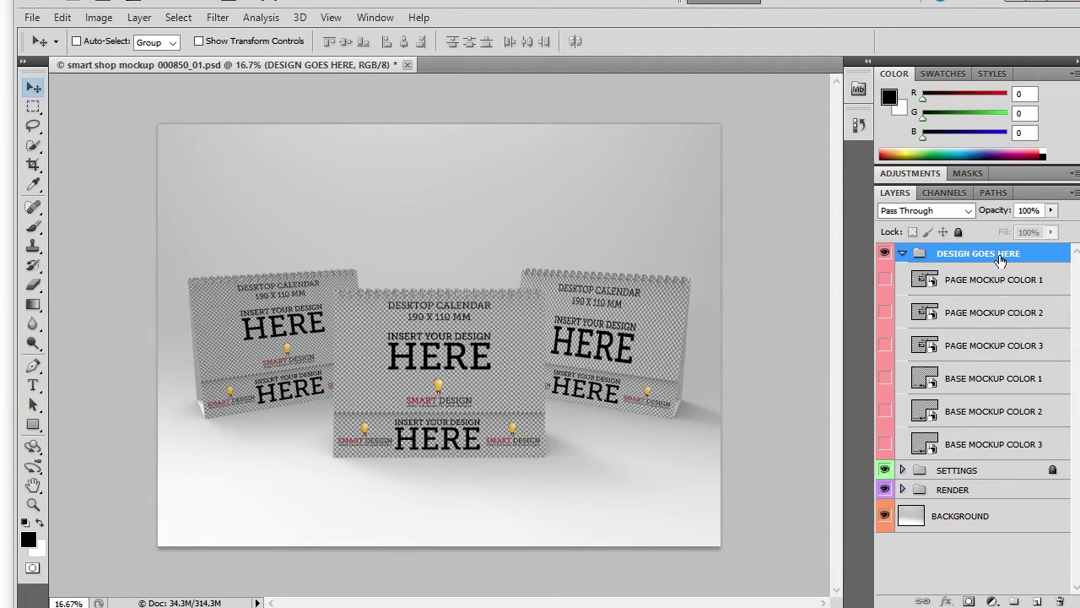
pyautogui.click(921, 278)
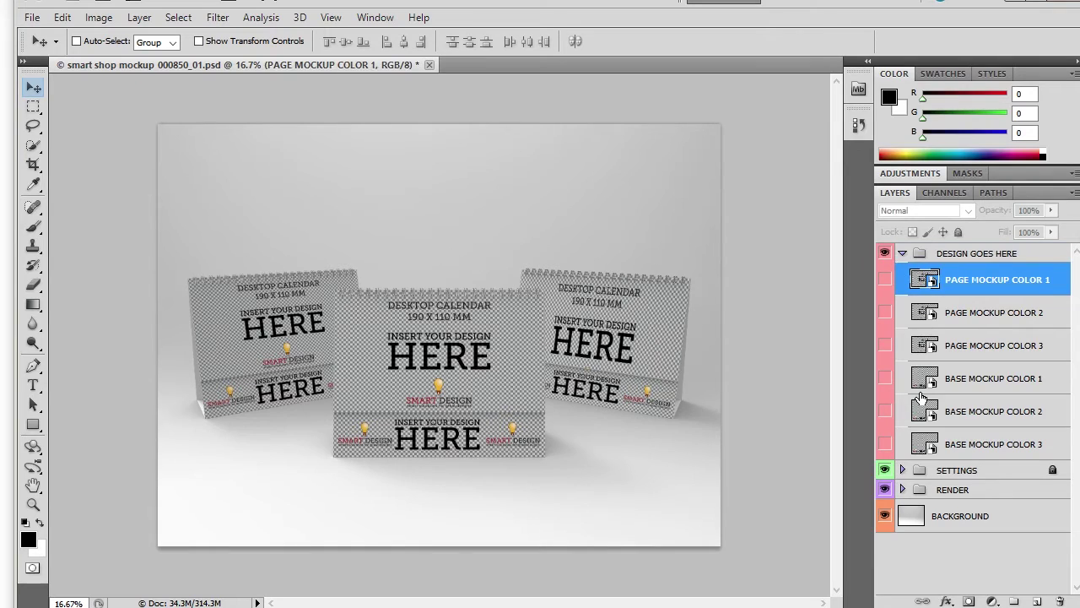
# Open the PAGE MOCKUP COLOR 1 contents and place the 'in action insert_page black' April 2016 page
pyautogui.doubleClick(924, 282)
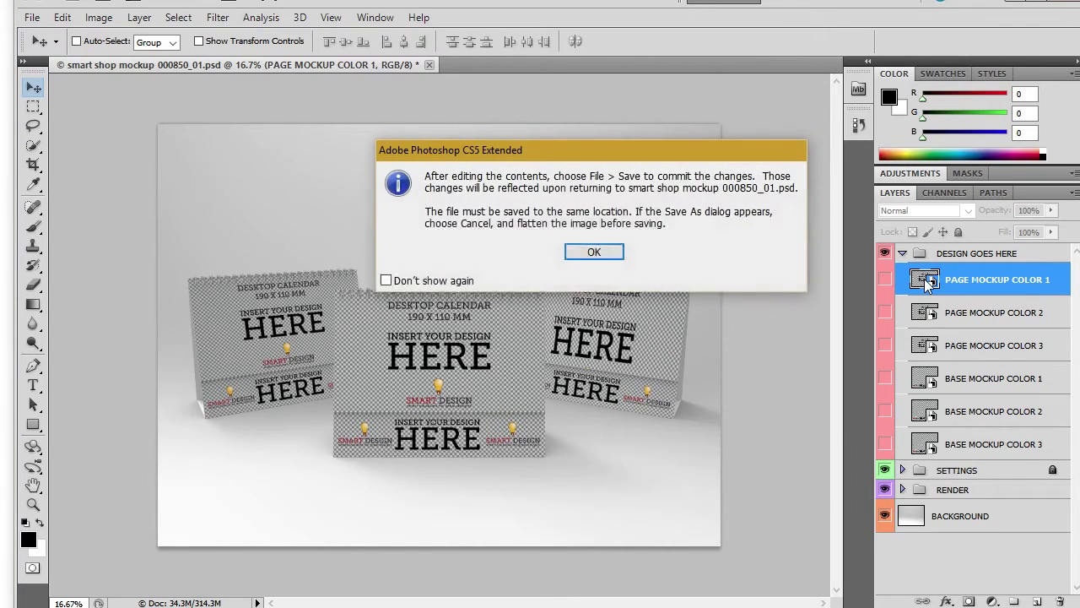
pyautogui.click(594, 251)
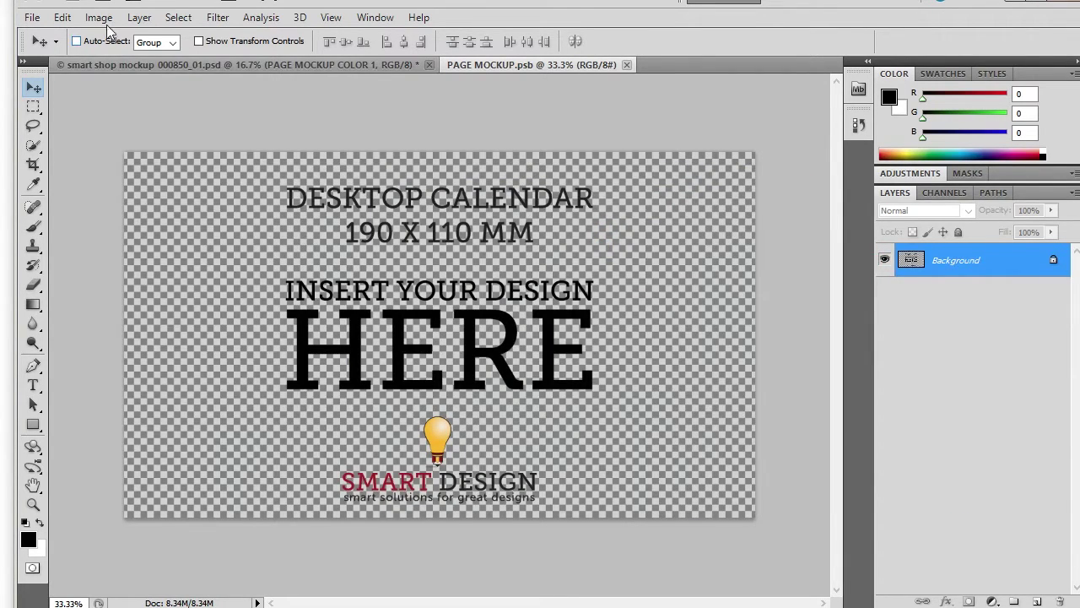
pyautogui.click(31, 17)
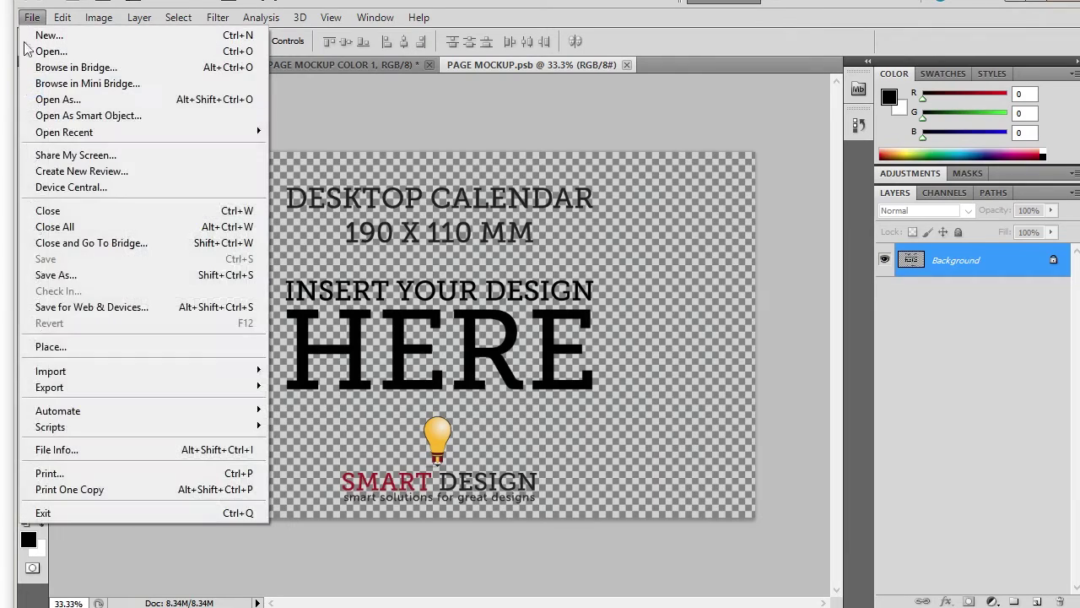
pyautogui.click(52, 347)
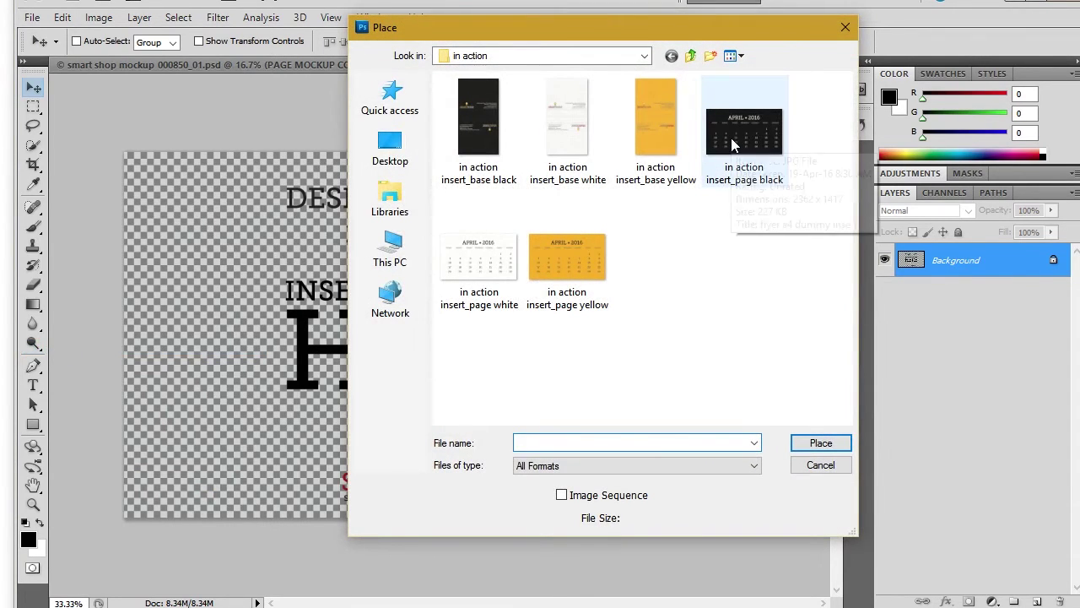
pyautogui.doubleClick(732, 142)
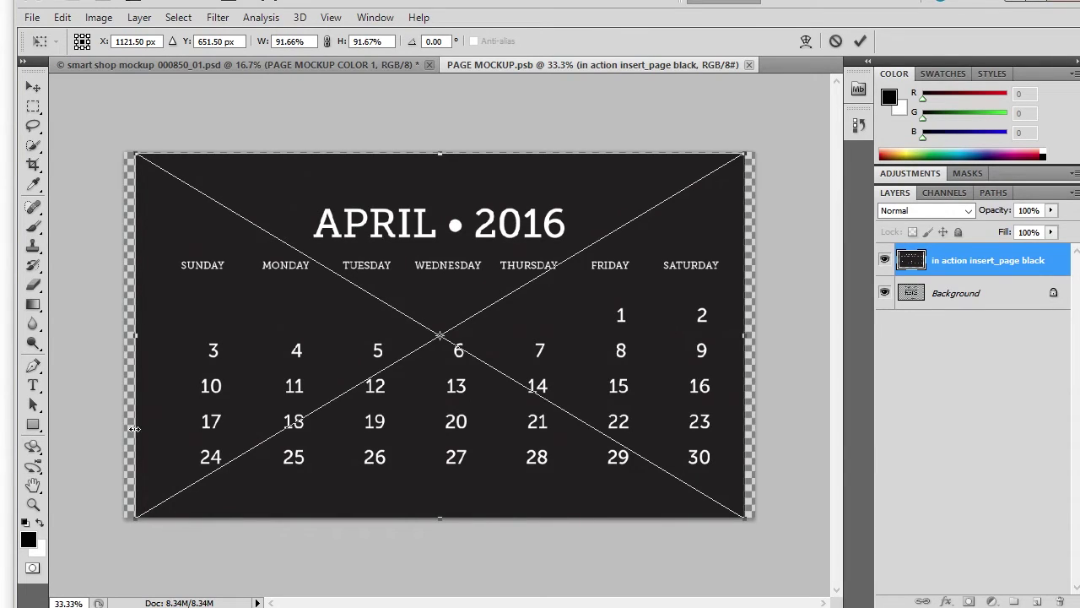
# Scale the placed black calendar to 100% width with linked proportions and commit it
pyautogui.click(328, 42)
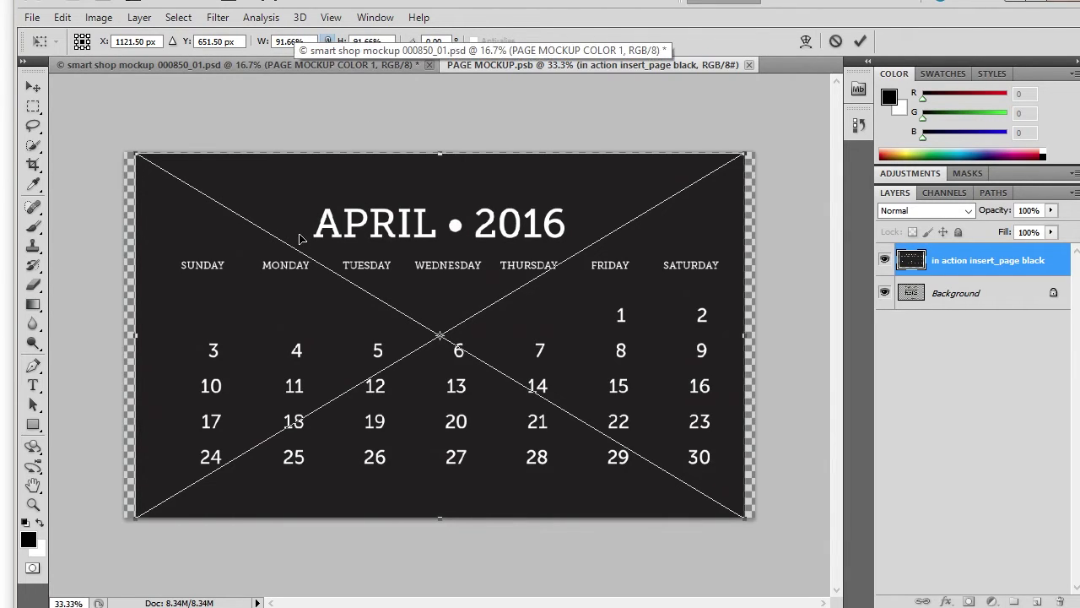
pyautogui.doubleClick(289, 41)
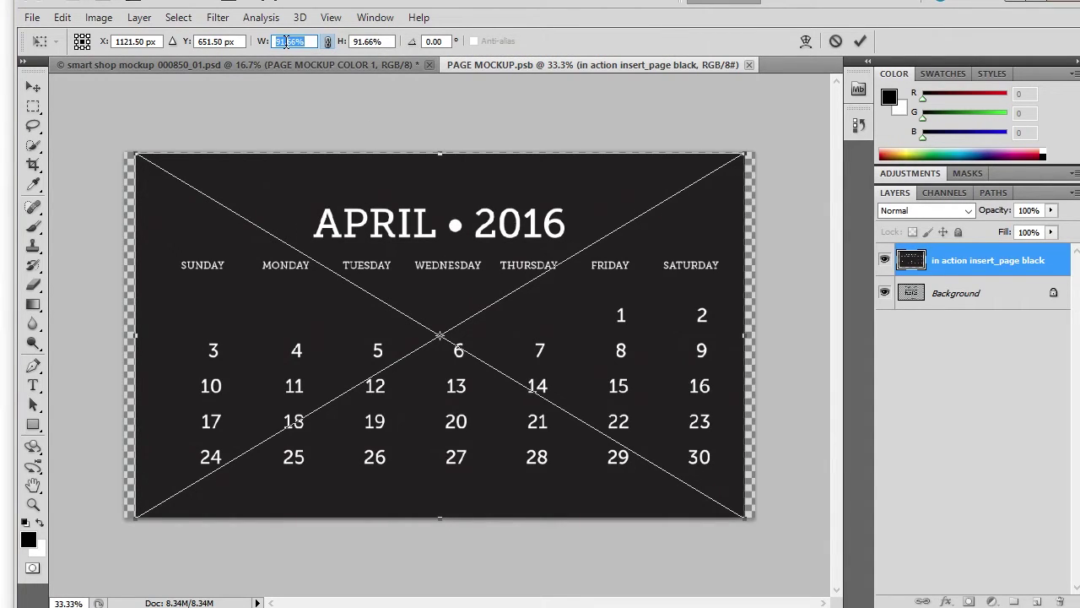
pyautogui.write('100')
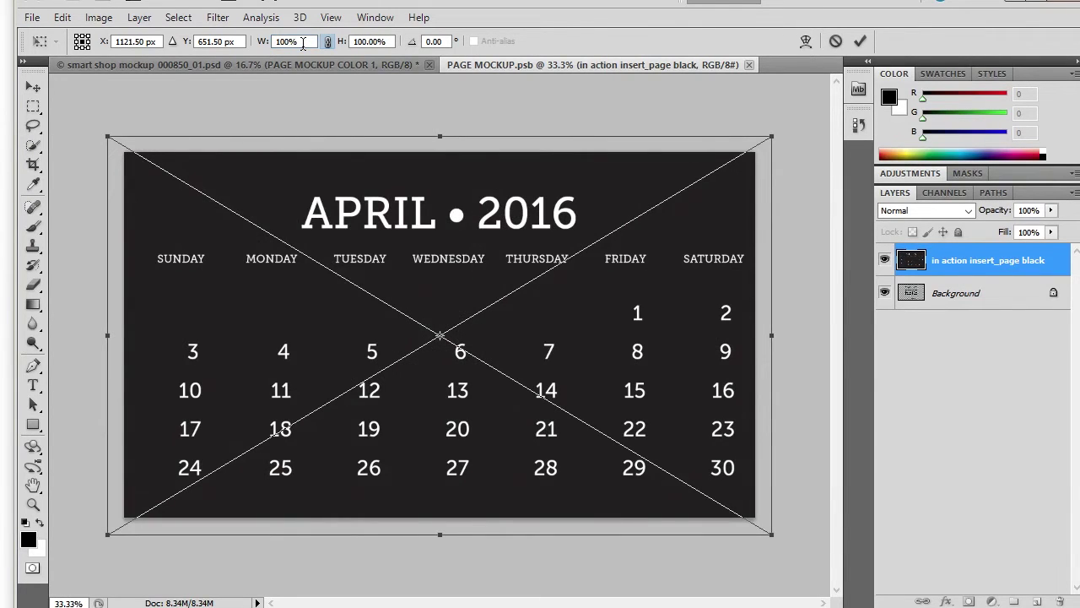
pyautogui.press('Return')
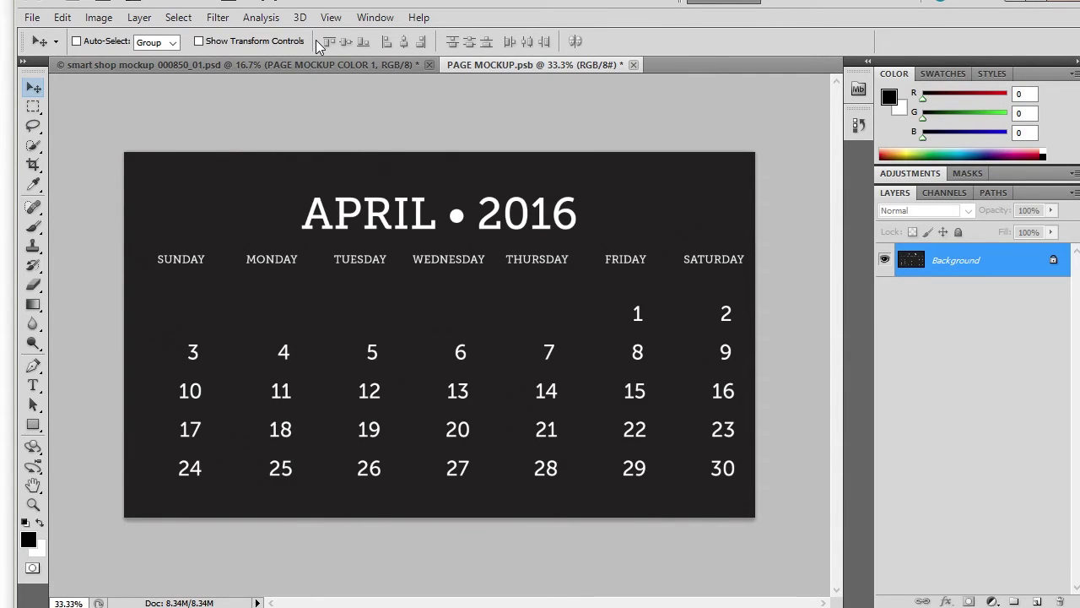
# Turn off Resize Image During Place in the General preferences
pyautogui.click(63, 17)
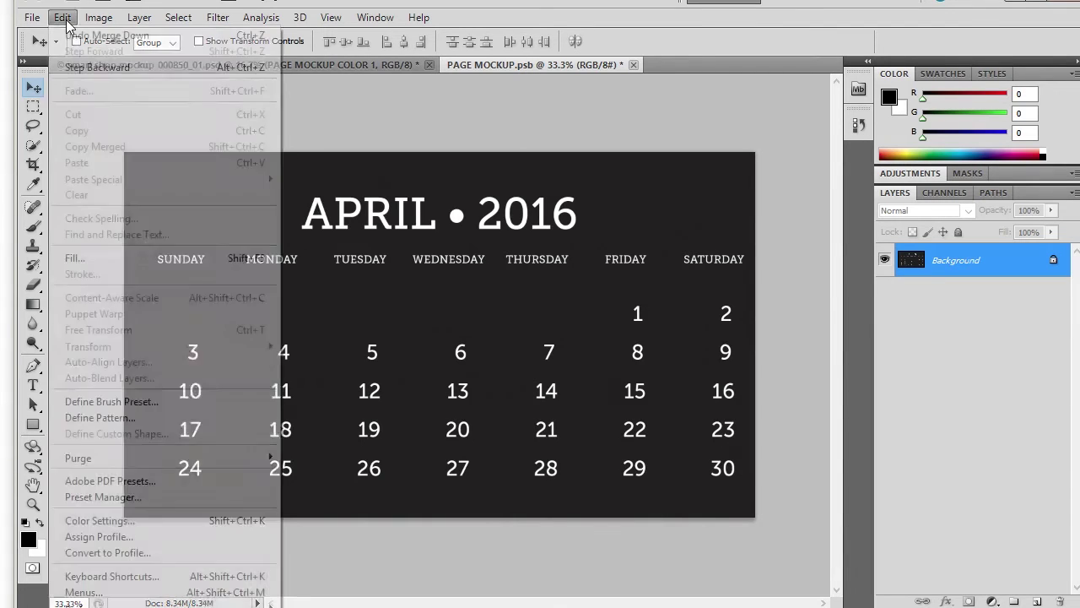
pyautogui.moveTo(161, 605)
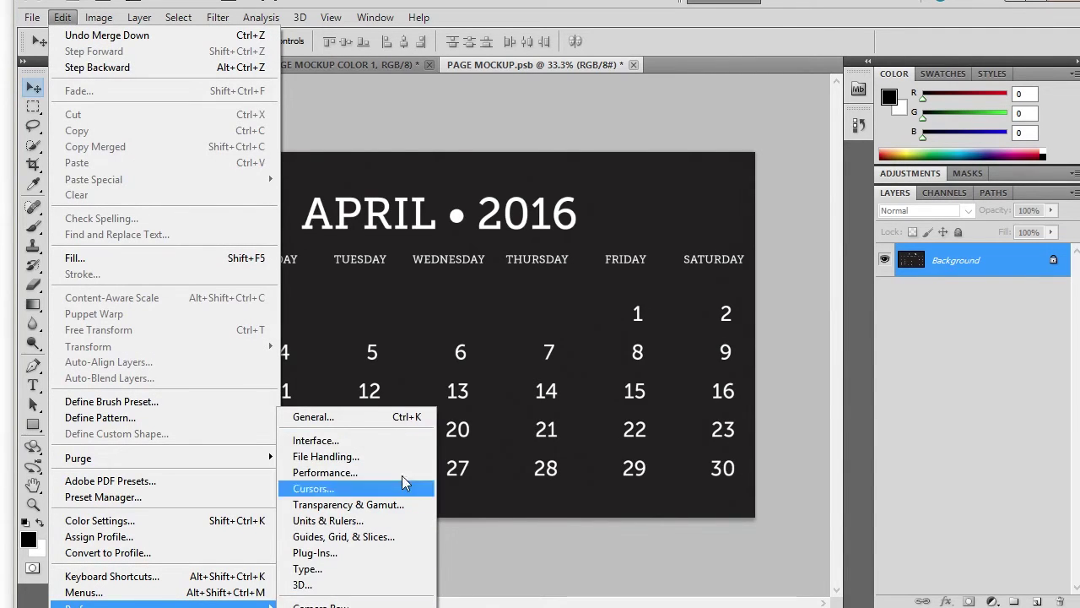
pyautogui.click(403, 417)
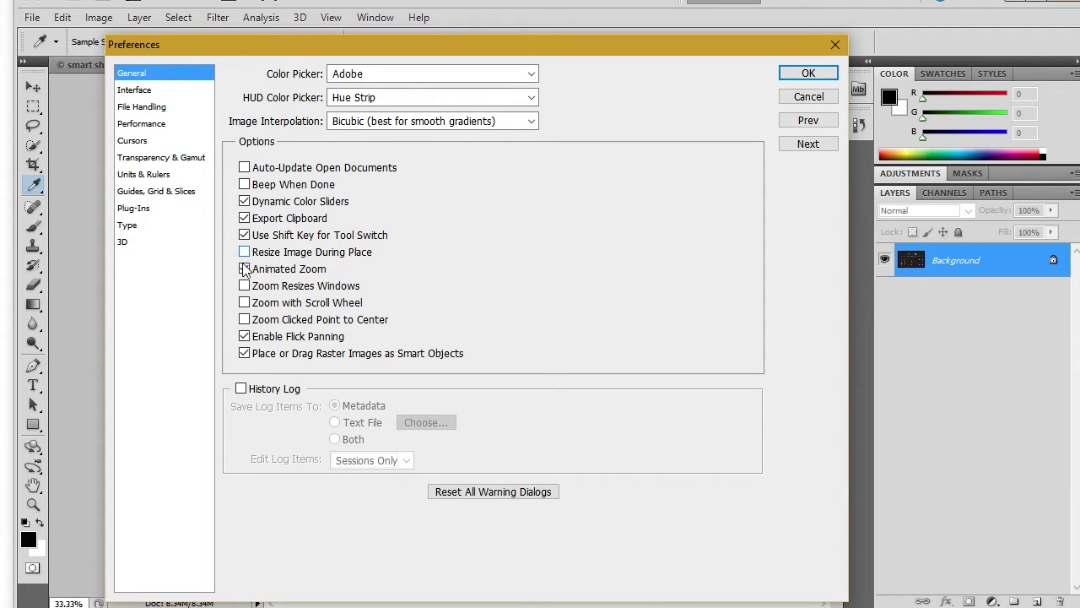
pyautogui.click(783, 78)
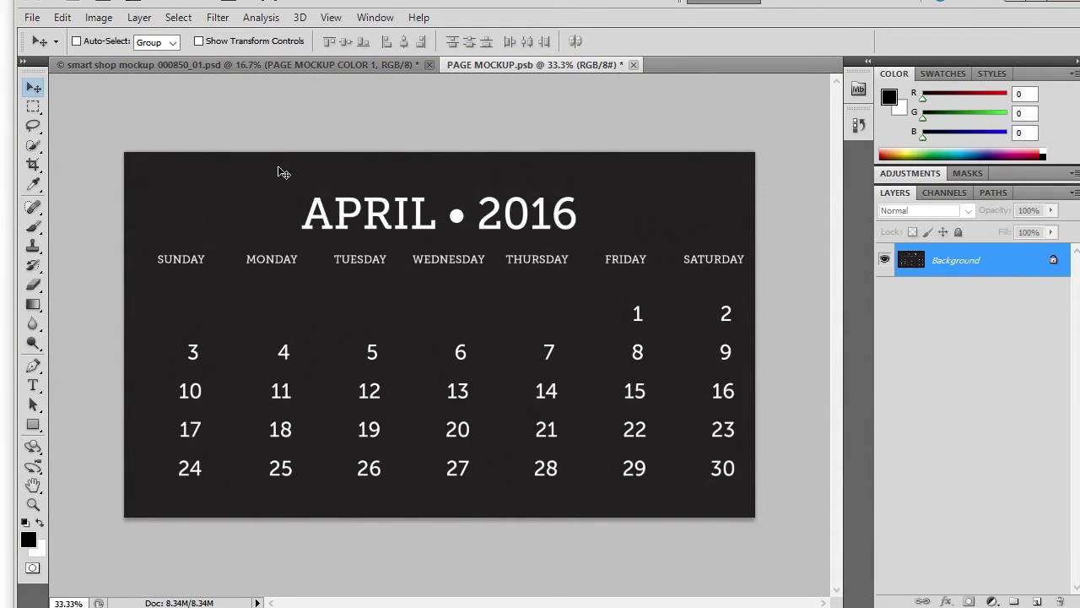
# Place and commit the 'in action insert_page white' April 2016 page, comparing it against the black version
pyautogui.click(33, 19)
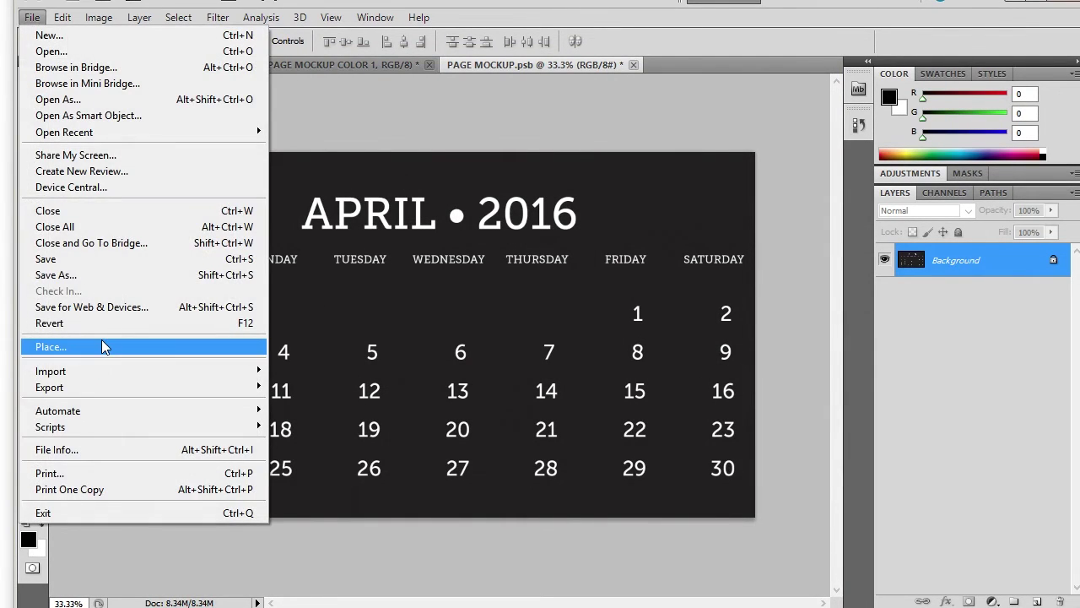
pyautogui.click(102, 344)
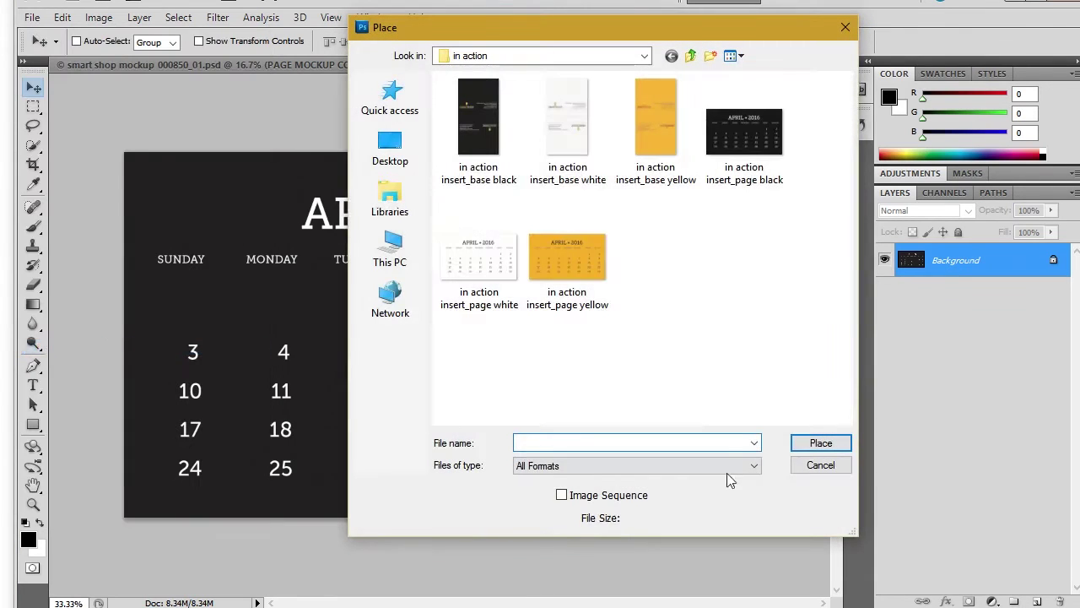
pyautogui.click(559, 257)
pyautogui.click(466, 258)
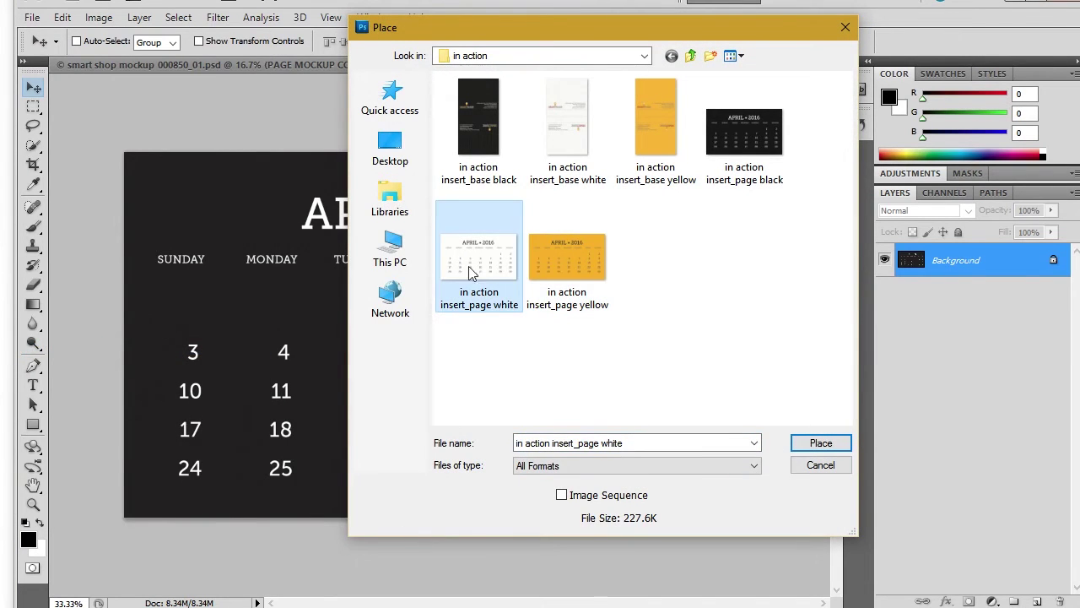
pyautogui.doubleClick(486, 258)
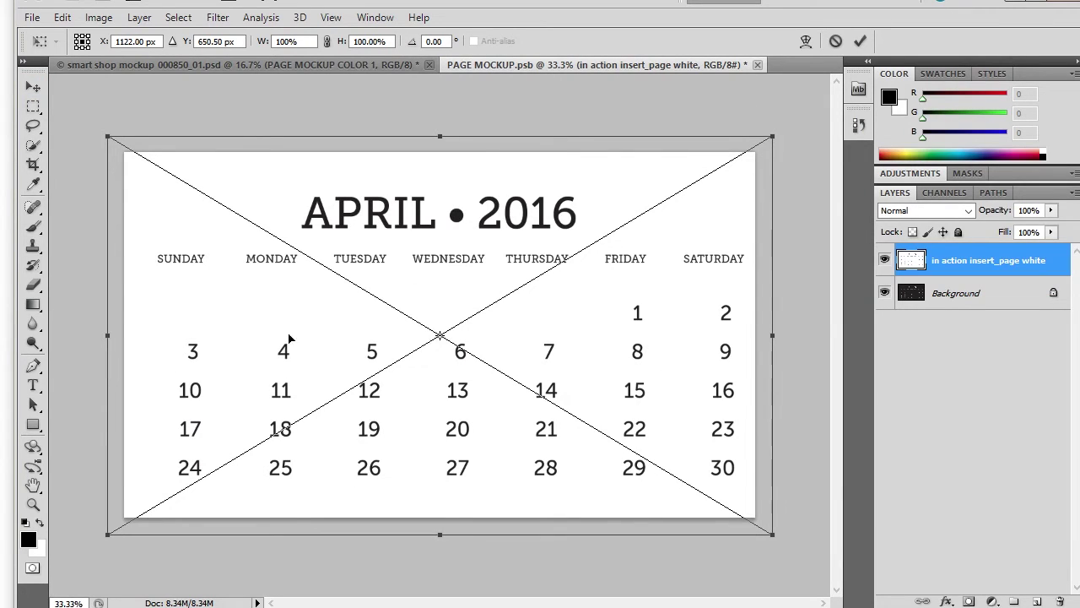
pyautogui.click(860, 41)
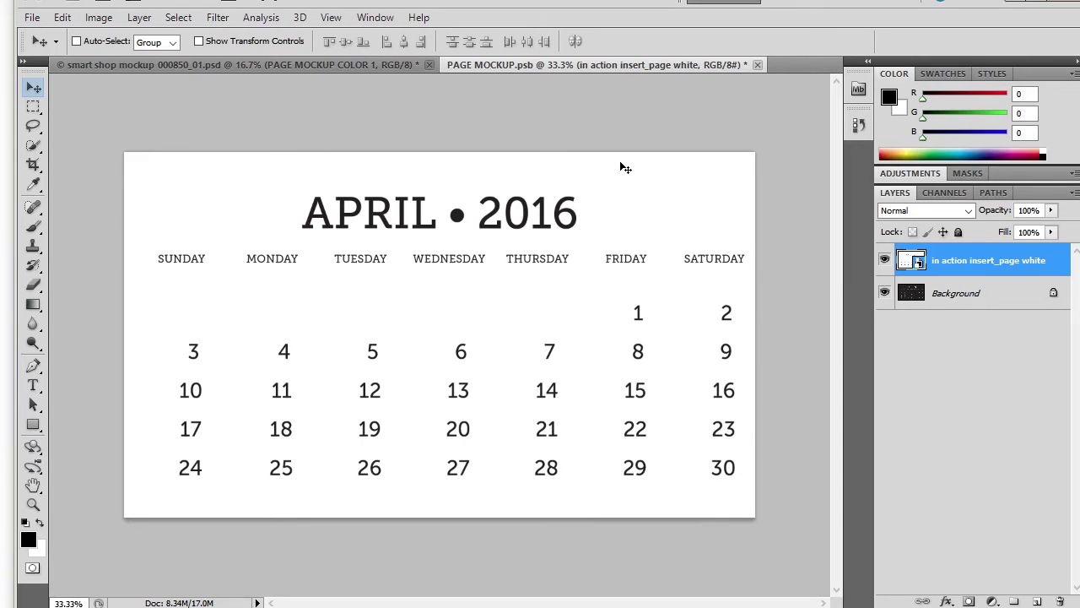
pyautogui.hotkey('ctrl', 'i')
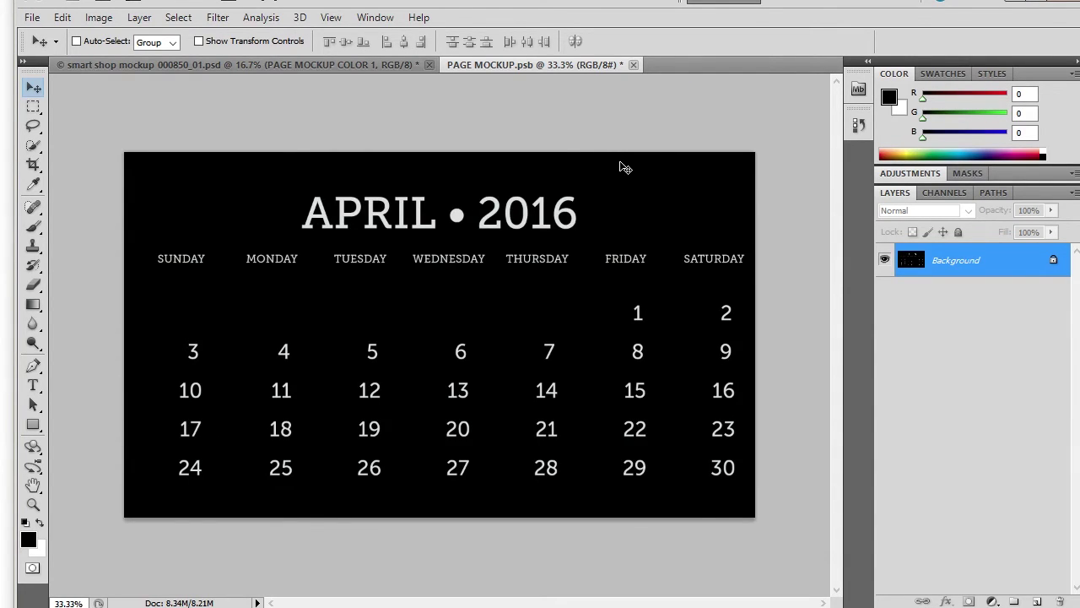
pyautogui.hotkey('ctrl', 'z')
# Re-enable Resize Image During Place in the General preferences via Ctrl+K
pyautogui.press('i')
pyautogui.hotkey('ctrl', 'k')
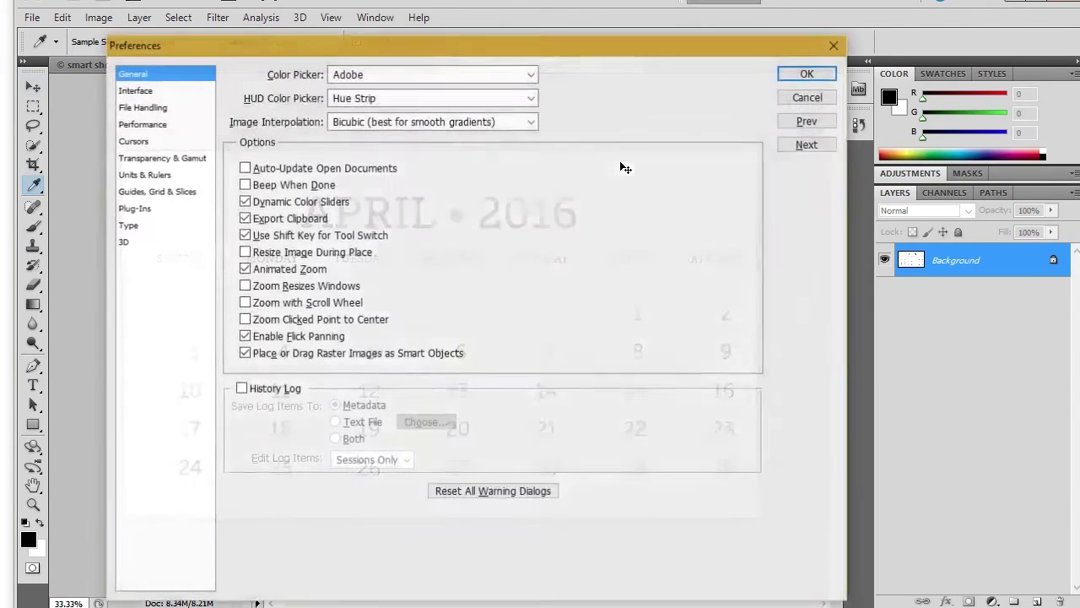
pyautogui.click(282, 254)
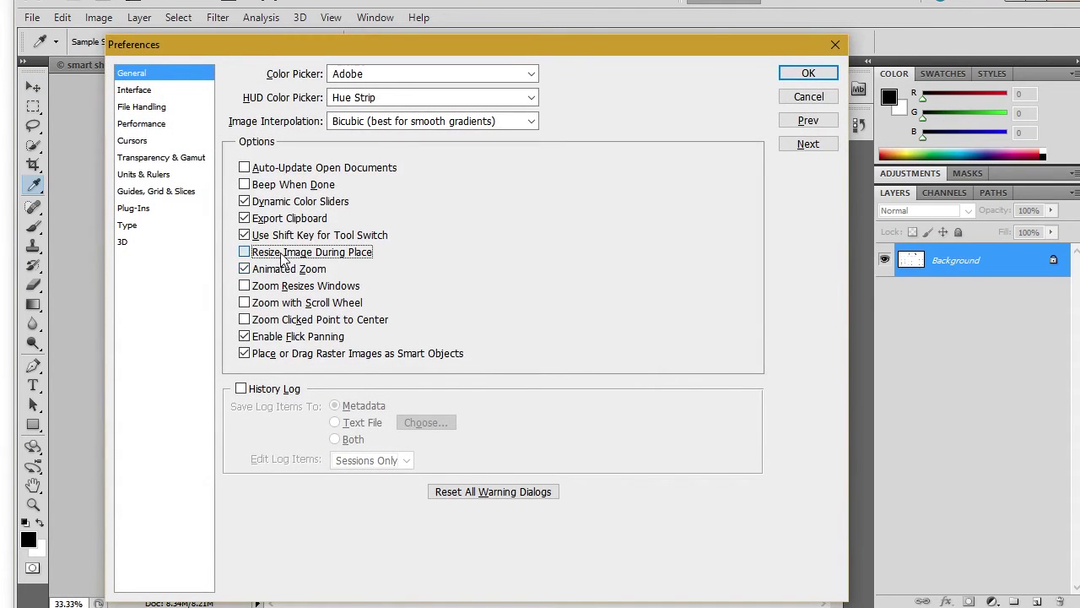
pyautogui.click(330, 253)
pyautogui.click(821, 72)
pyautogui.press('v')
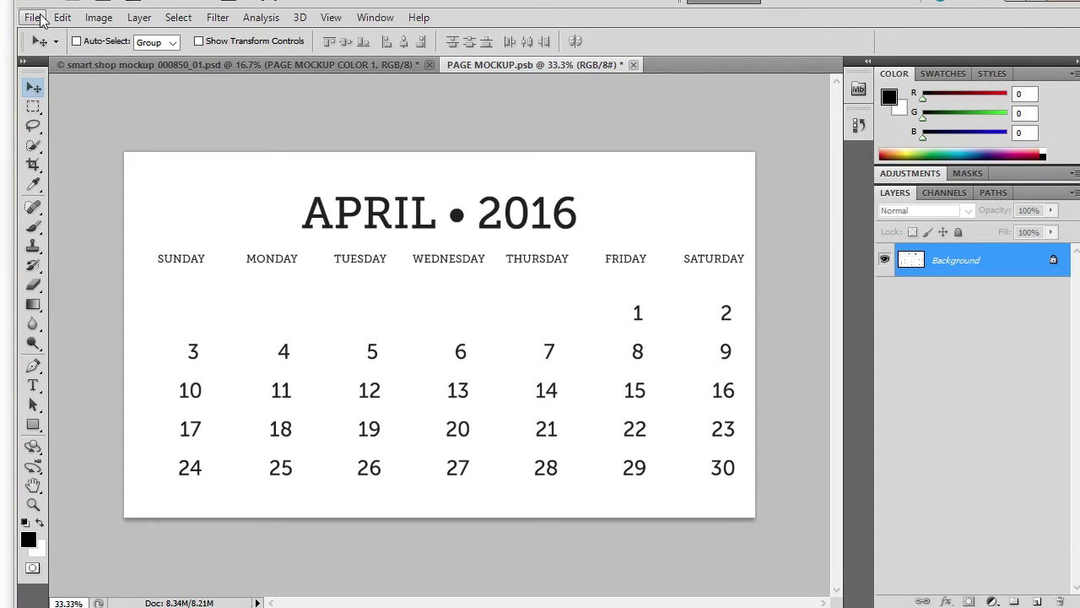
# Save PAGE MOCKUP.psb and close it, updating the left desk calendar with the white page
pyautogui.click(33, 17)
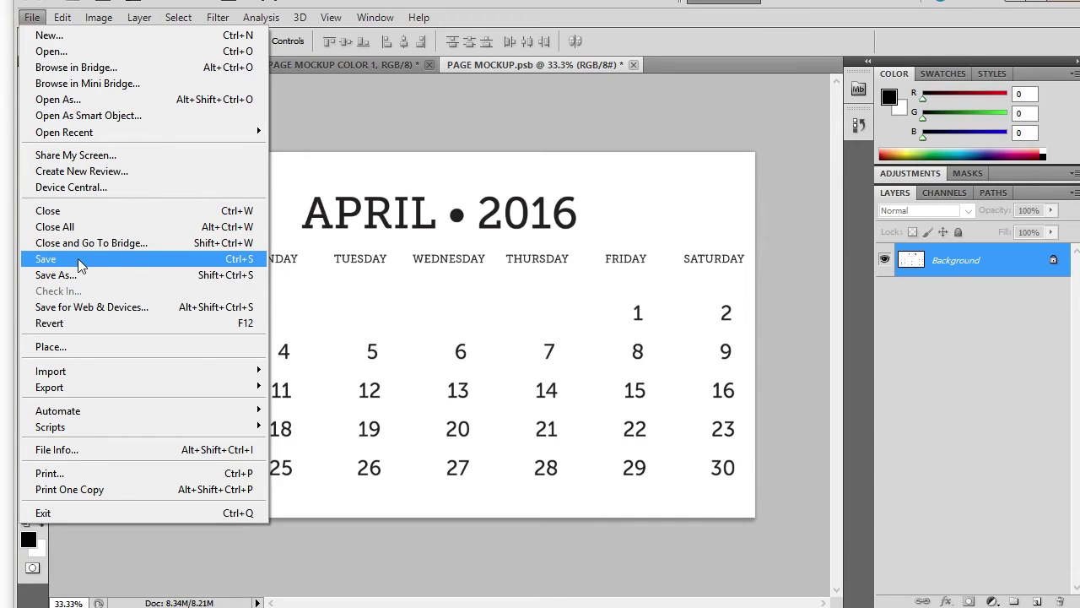
pyautogui.click(125, 259)
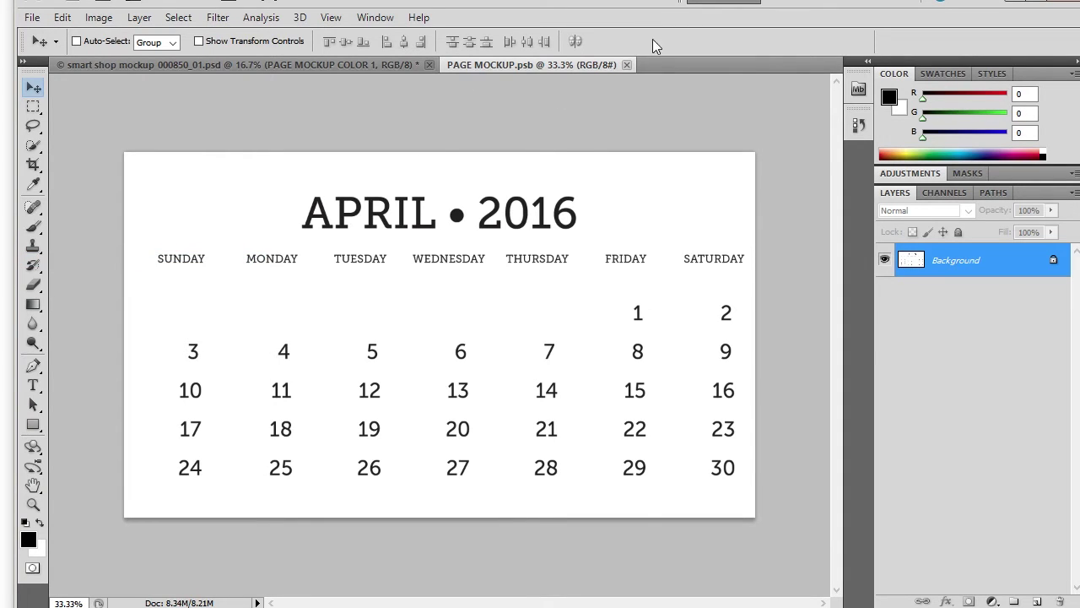
pyautogui.click(627, 65)
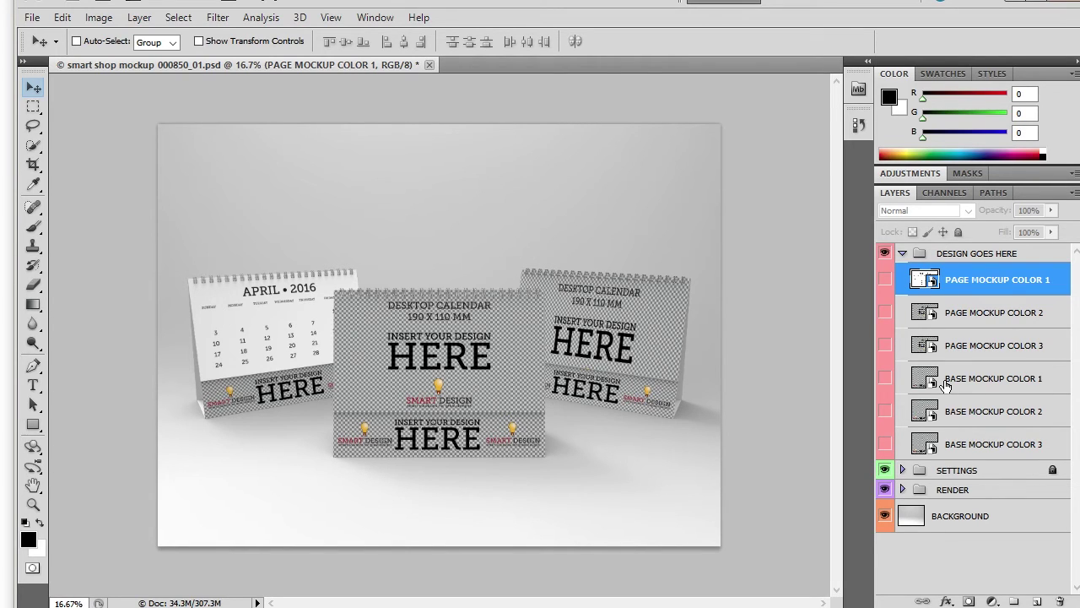
# Select BASE MOCKUP COLOR 3 and open its contents as BASE MOCKUP2.psb, dismissing the save notice
pyautogui.click(952, 414)
pyautogui.click(932, 445)
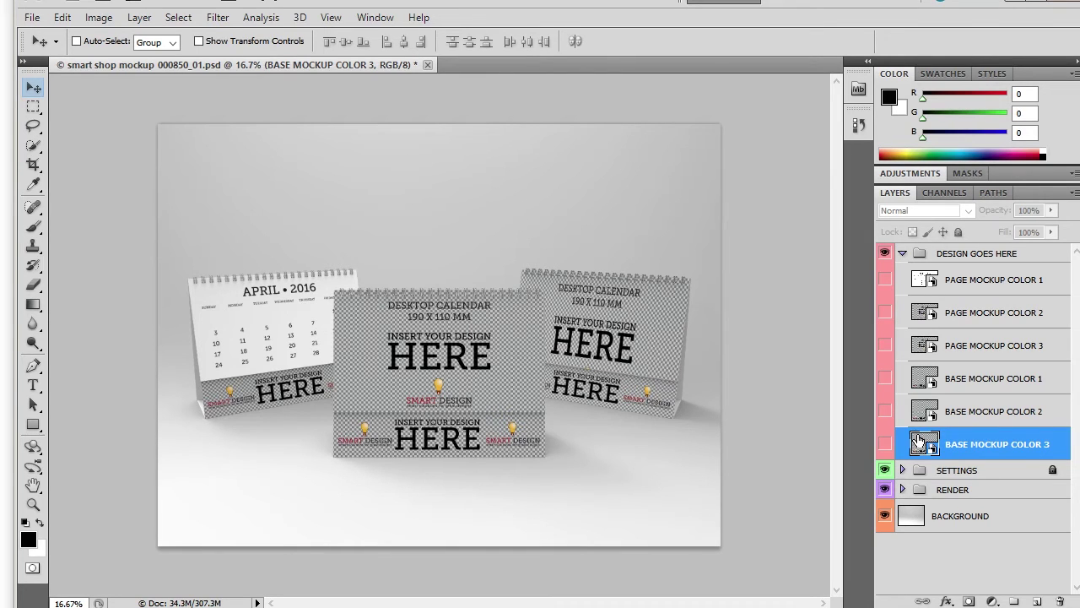
pyautogui.doubleClick(920, 440)
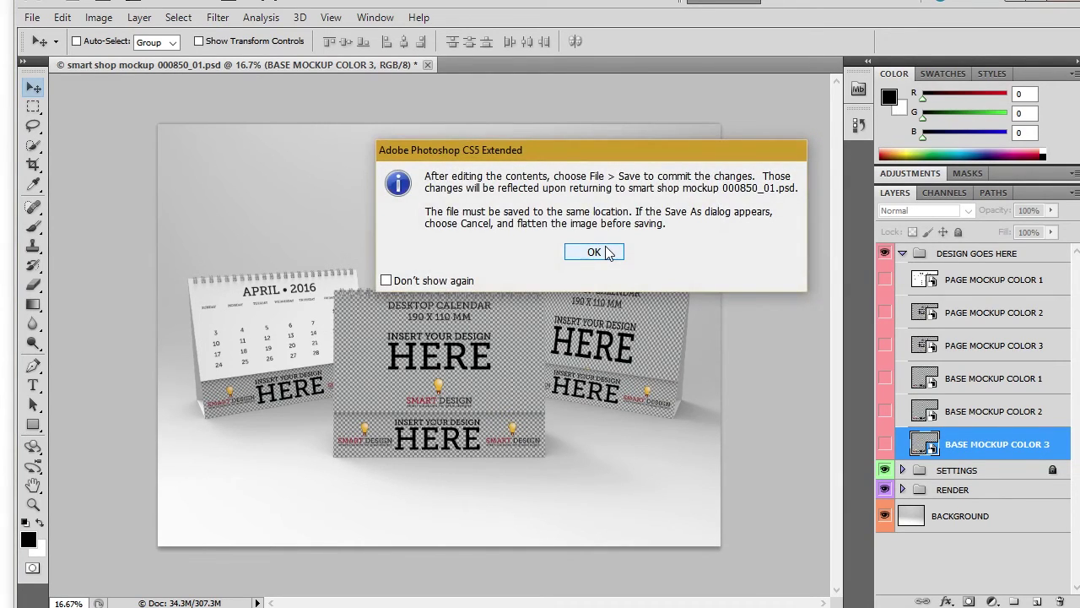
pyautogui.click(594, 251)
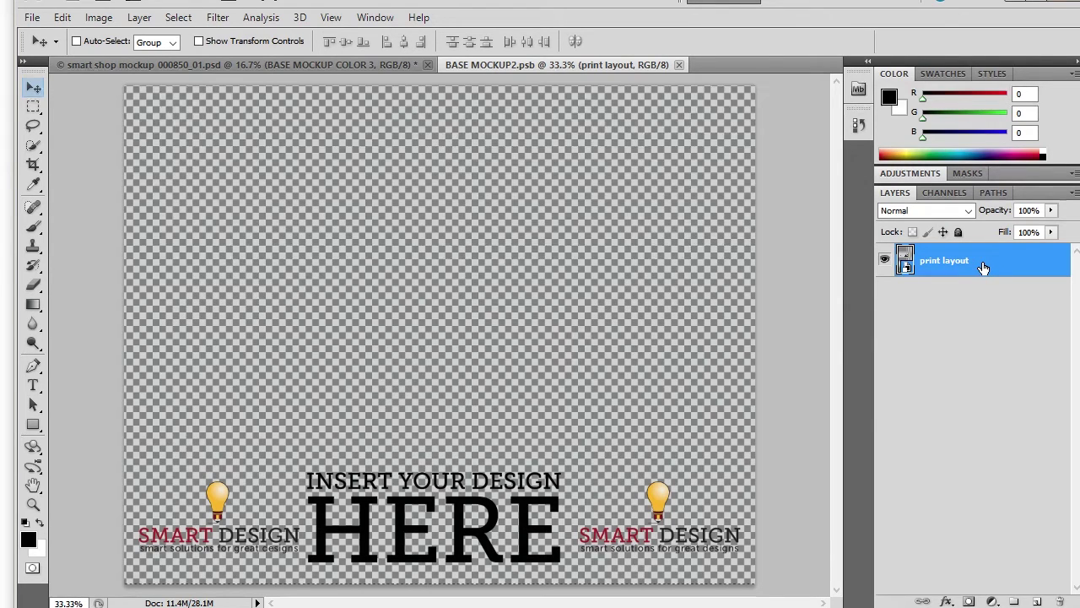
# Open the print layout's embedded contents and place 'in action insert_base black' at linked 100% width and height
pyautogui.doubleClick(906, 253)
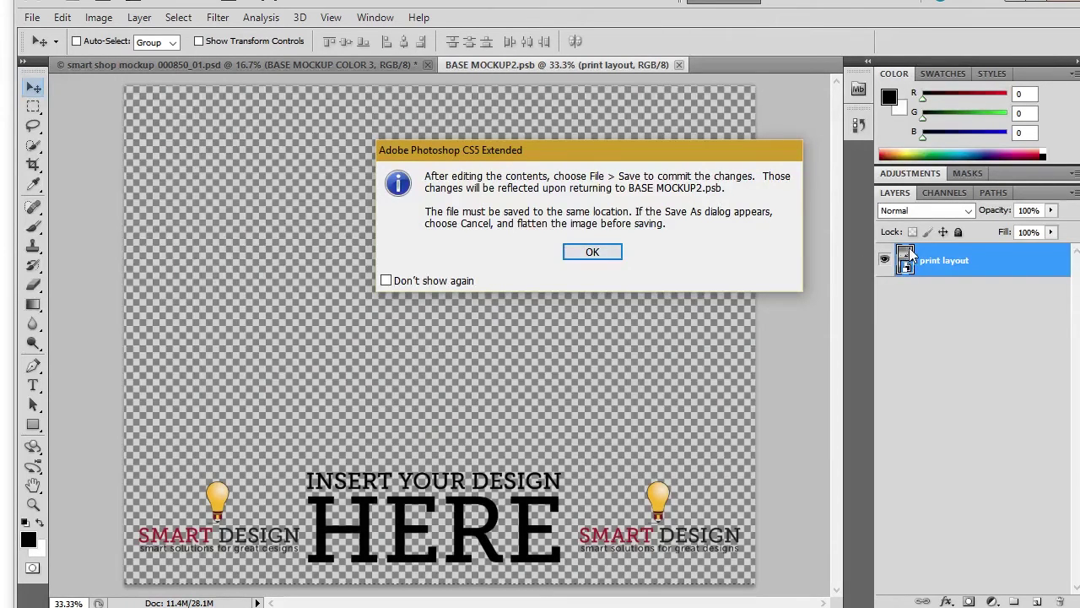
pyautogui.click(615, 250)
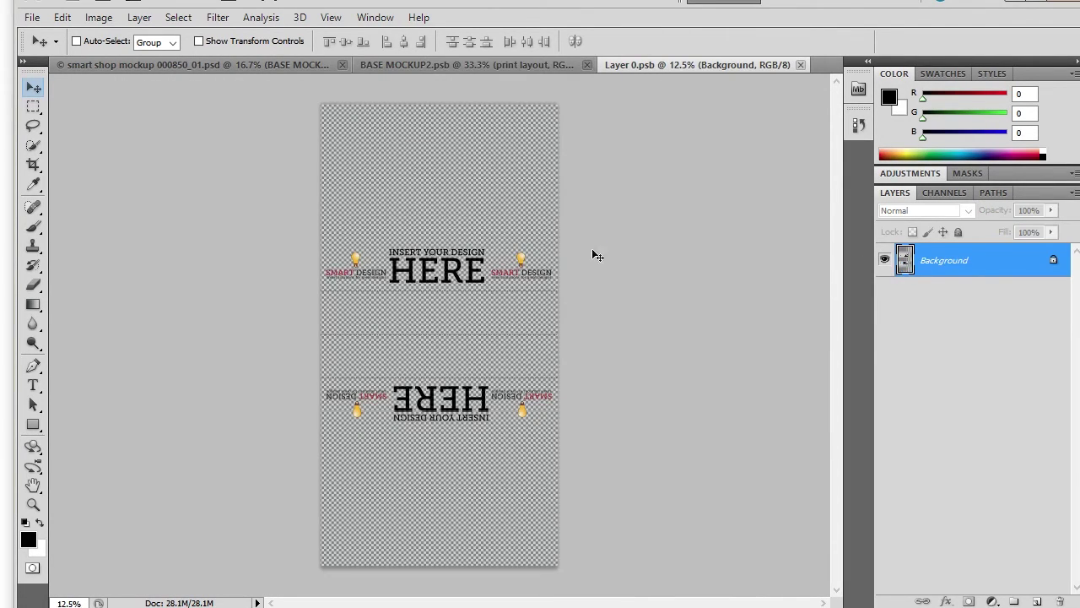
pyautogui.click(34, 17)
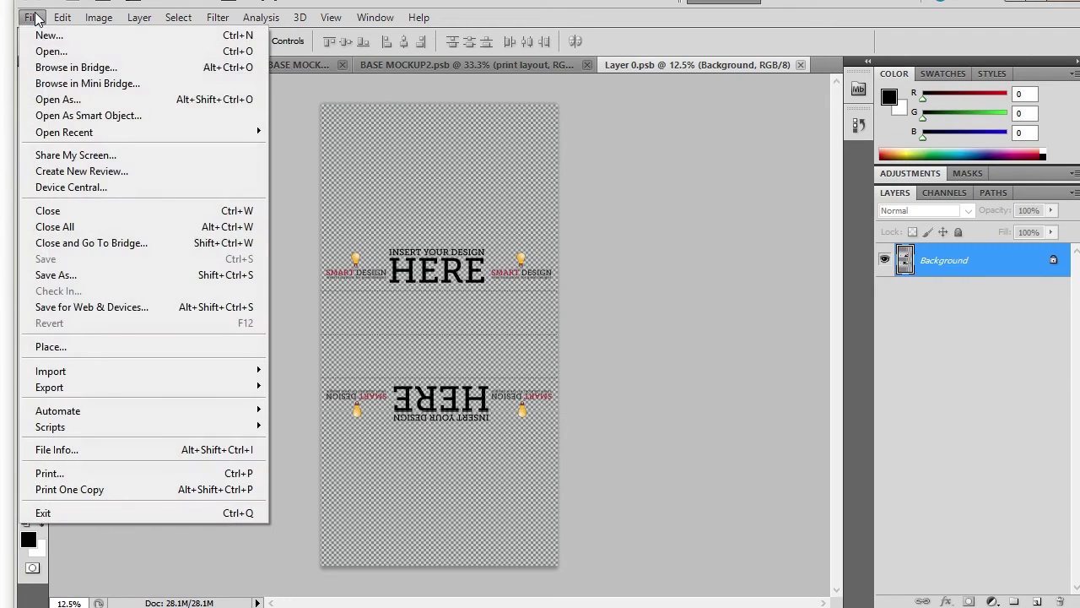
pyautogui.click(78, 348)
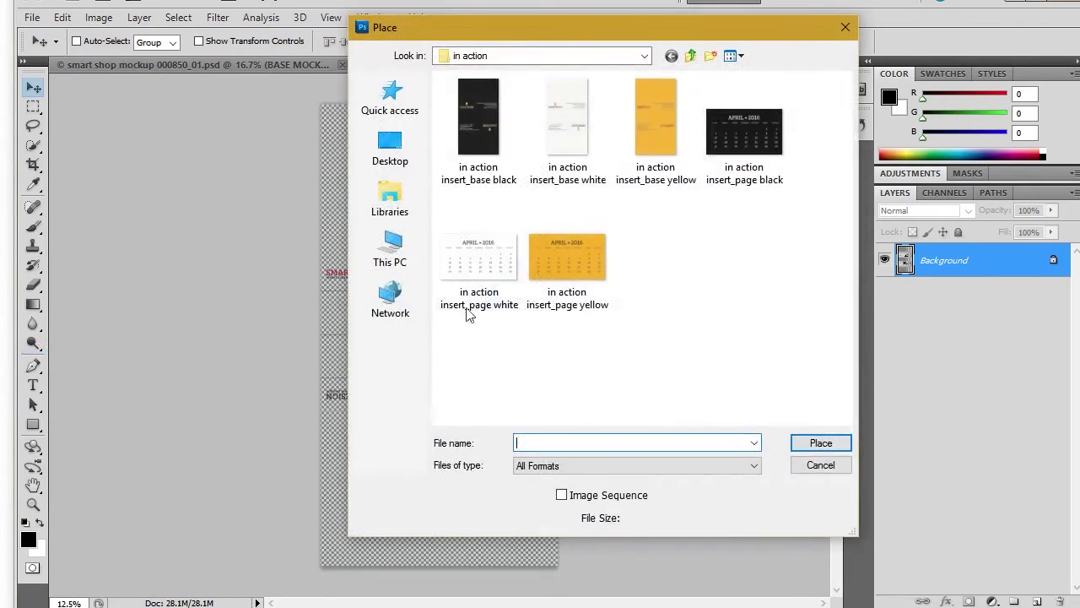
pyautogui.click(485, 117)
pyautogui.doubleClick(485, 114)
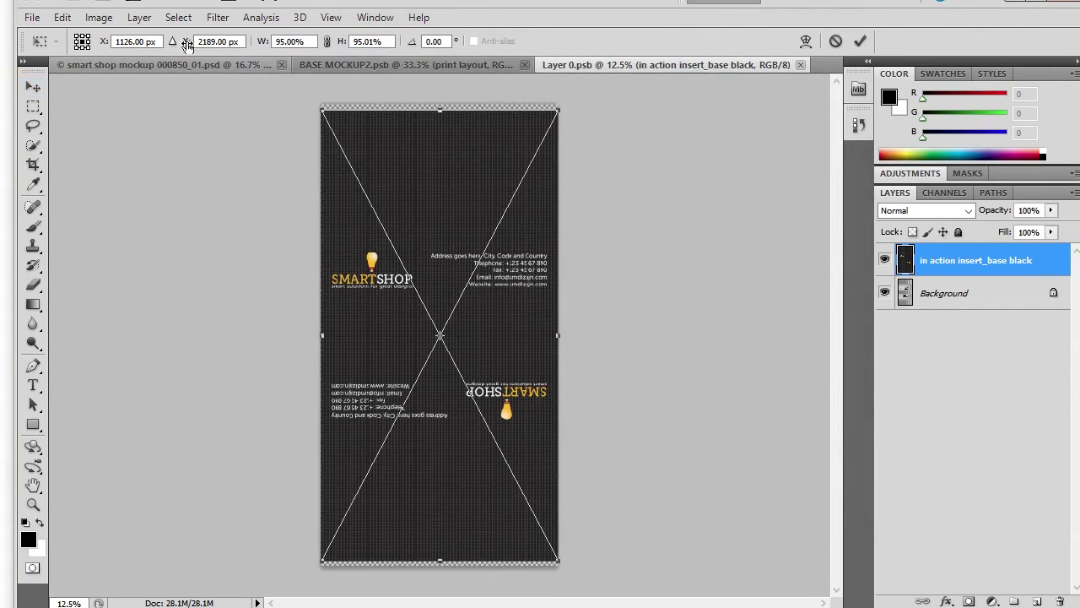
pyautogui.click(328, 41)
pyautogui.doubleClick(279, 41)
pyautogui.write('100')
pyautogui.press('Return')
pyautogui.press('Return')
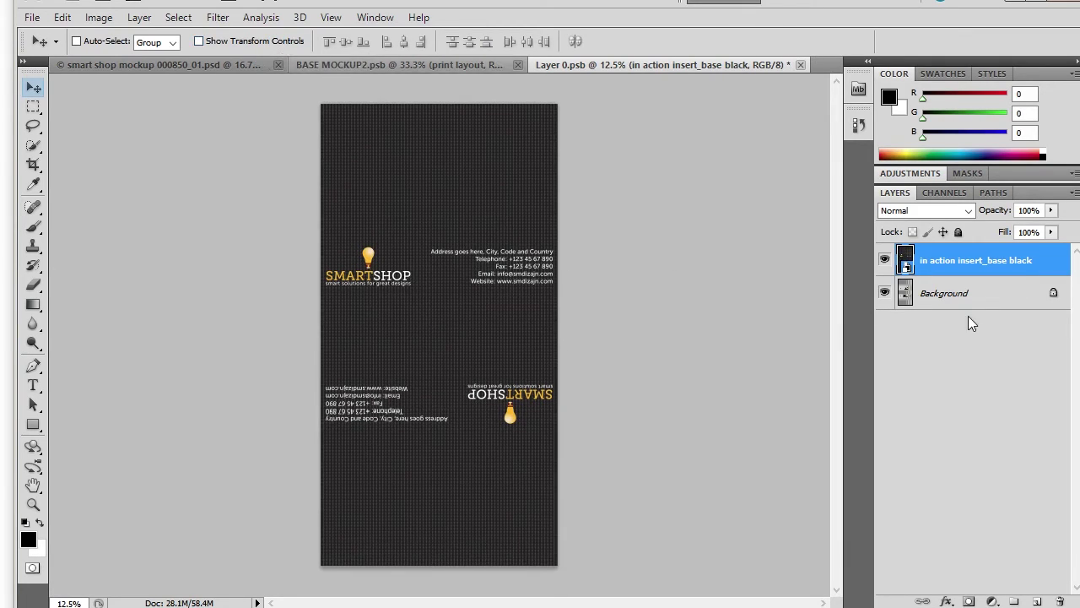
# Merge the placed black base layer down into the background, re-dock the Layers panel, and save Layer 0.psb
pyautogui.rightClick(942, 248)
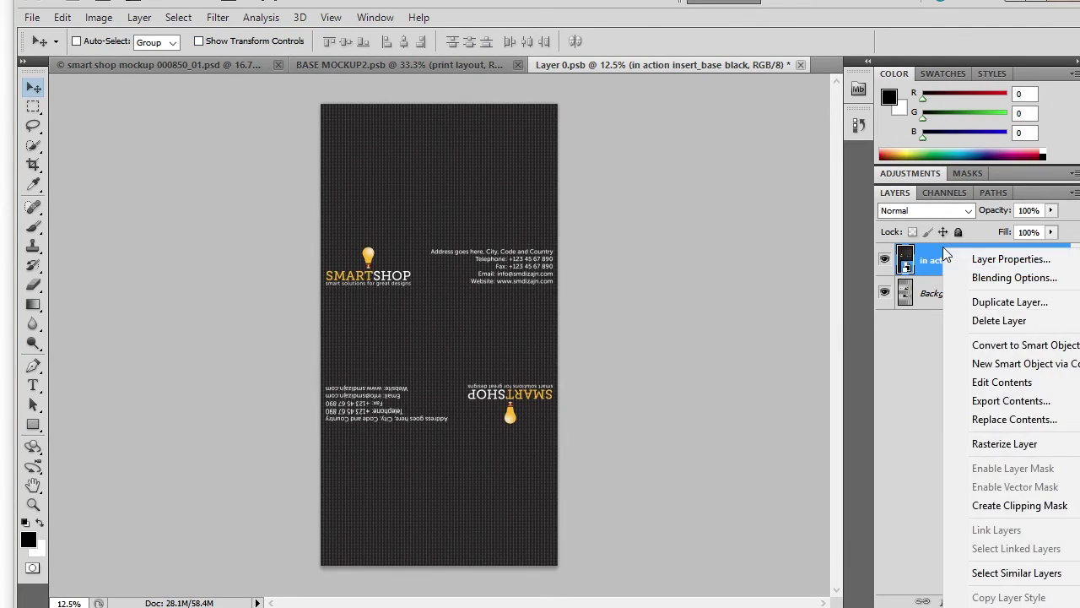
pyautogui.rightClick(904, 256)
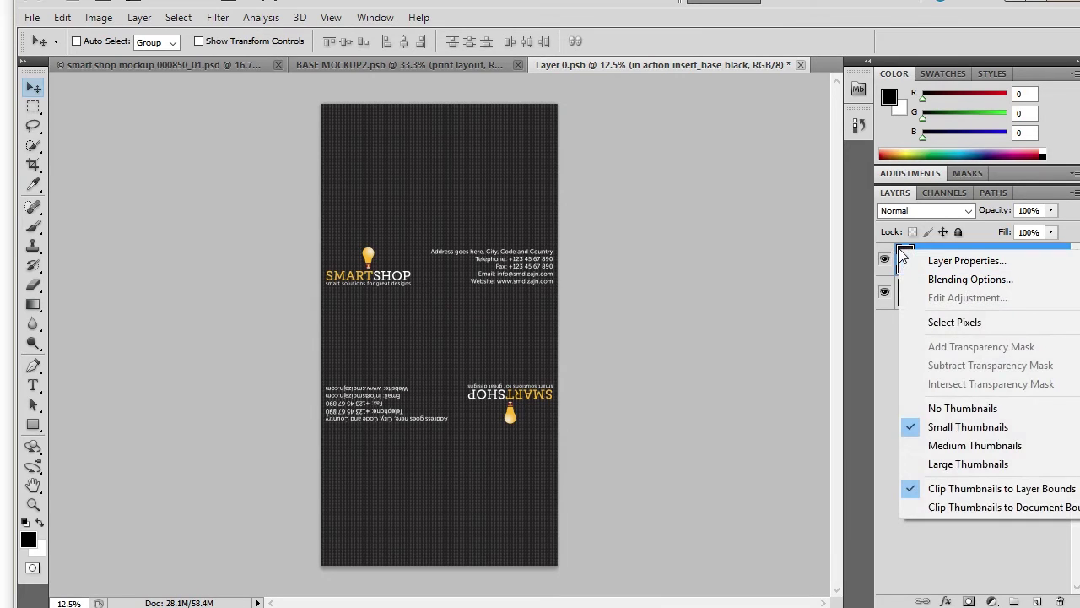
pyautogui.click(928, 254)
pyautogui.rightClick(929, 250)
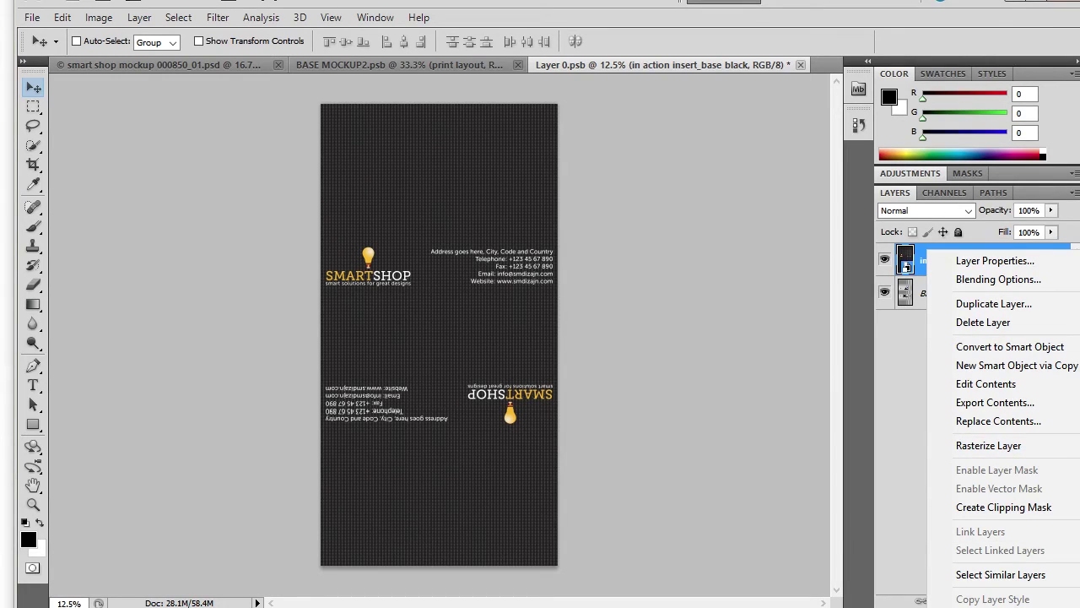
pyautogui.click(891, 357)
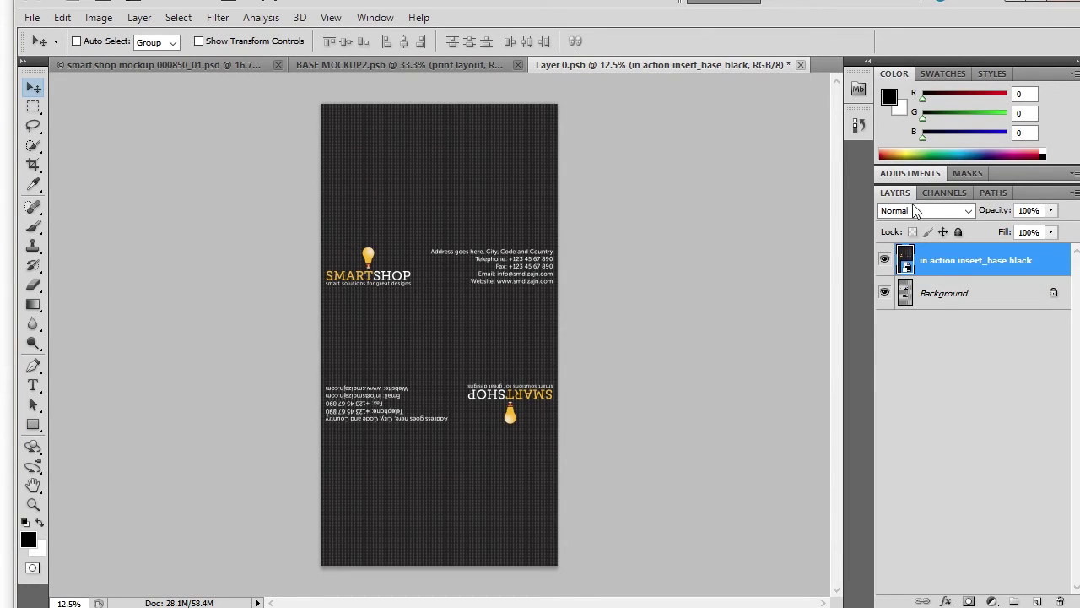
pyautogui.moveTo(897, 188); pyautogui.dragTo(604, 92)
pyautogui.rightClick(646, 154)
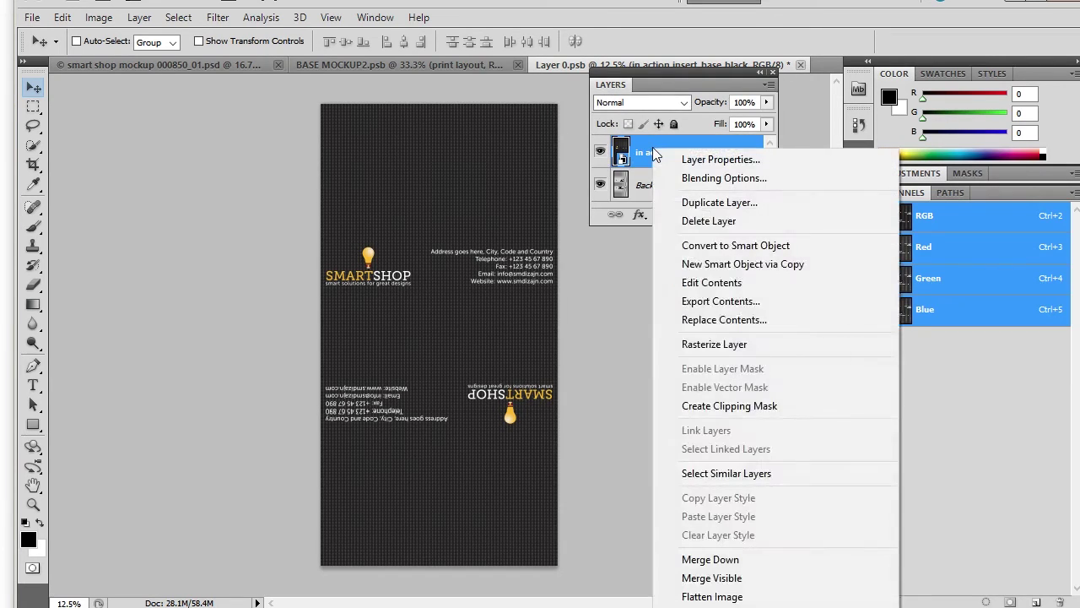
pyautogui.click(719, 559)
pyautogui.moveTo(622, 80); pyautogui.dragTo(978, 191)
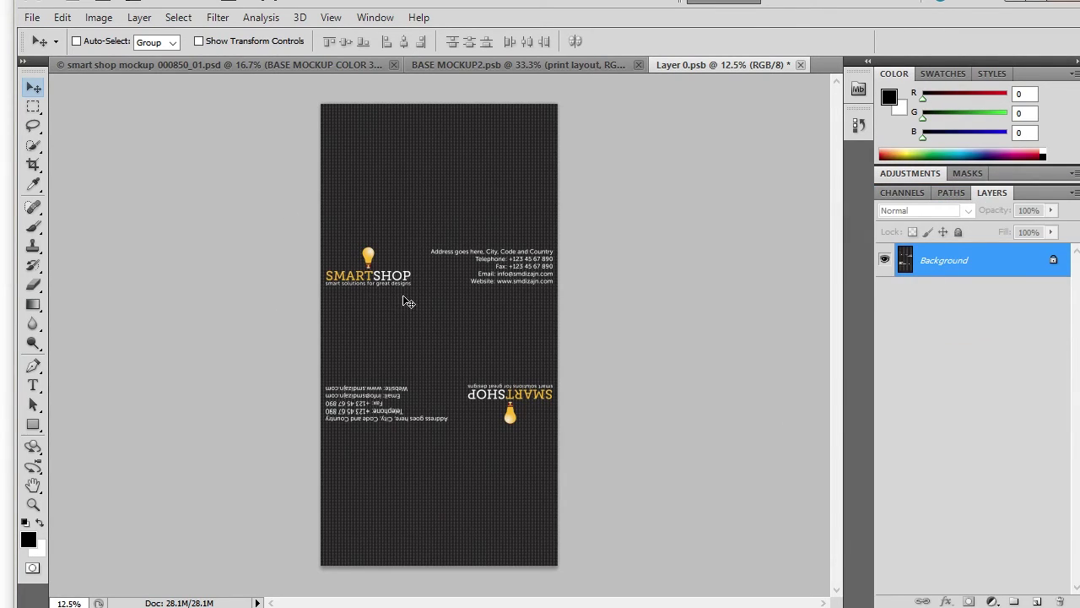
pyautogui.hotkey('ctrl', 's')
# Close Layer 0.psb and BASE MOCKUP2.psb, then reopen the BASE MOCKUP COLOR 3 contents for editing
pyautogui.click(800, 65)
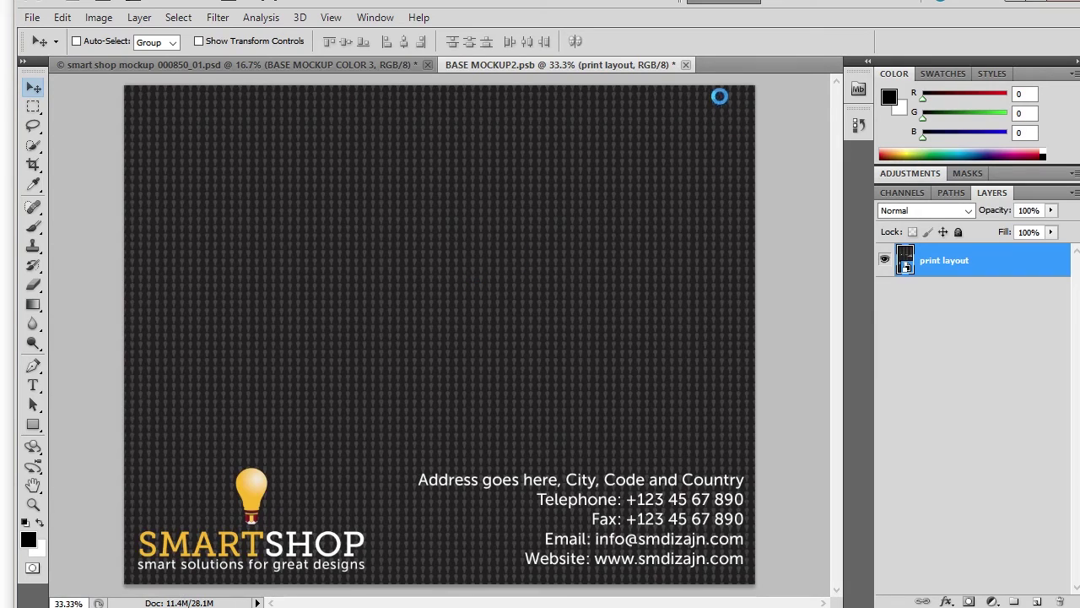
pyautogui.click(684, 65)
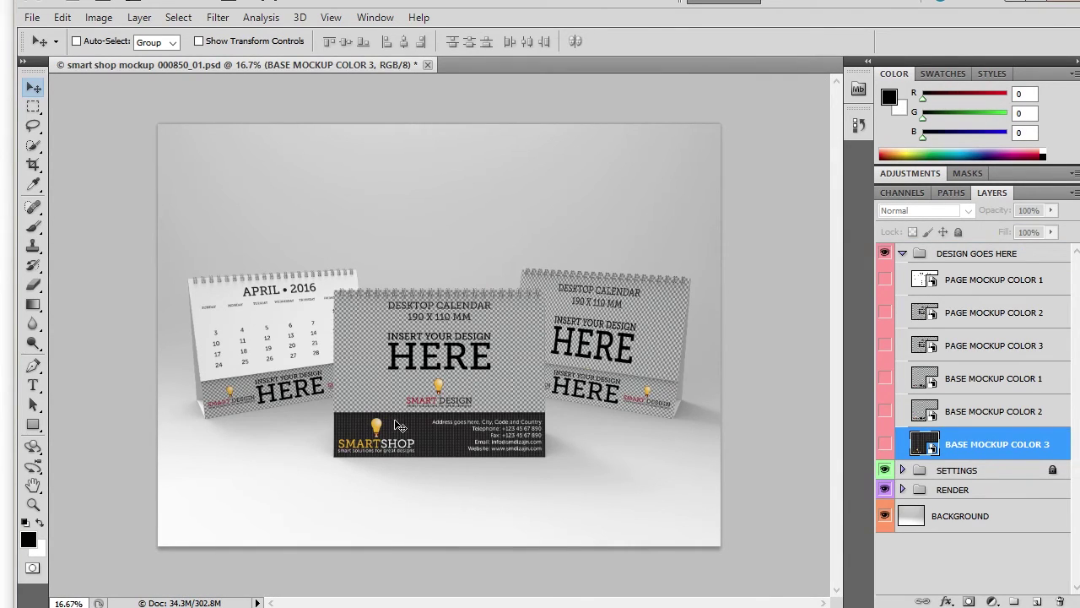
pyautogui.doubleClick(932, 448)
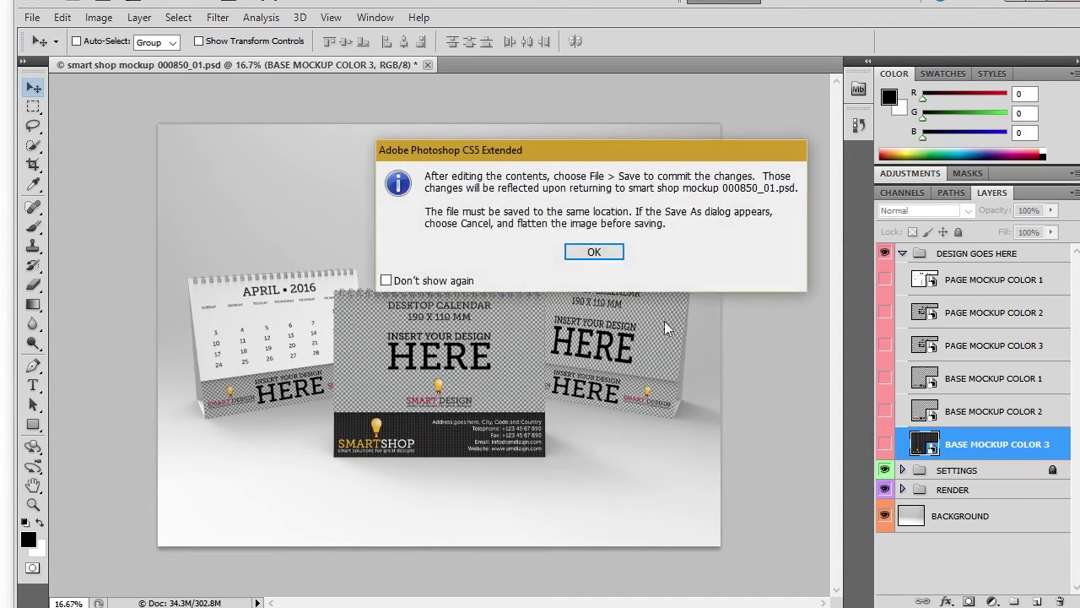
pyautogui.click(601, 253)
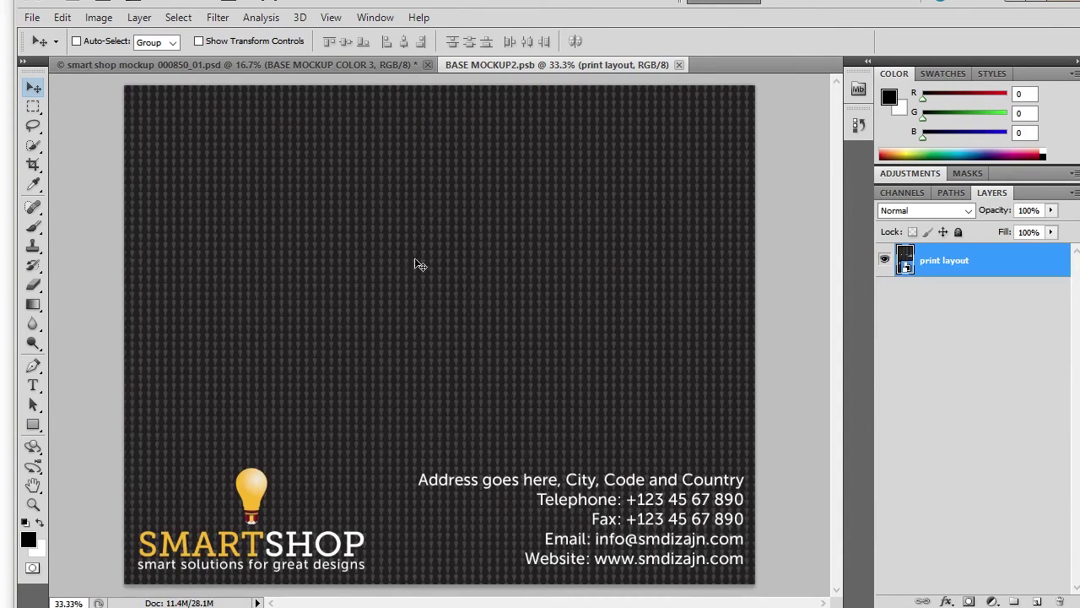
# Marquee-select the lower half of the print layout and set the foreground colour to red FF0000
pyautogui.click(34, 106)
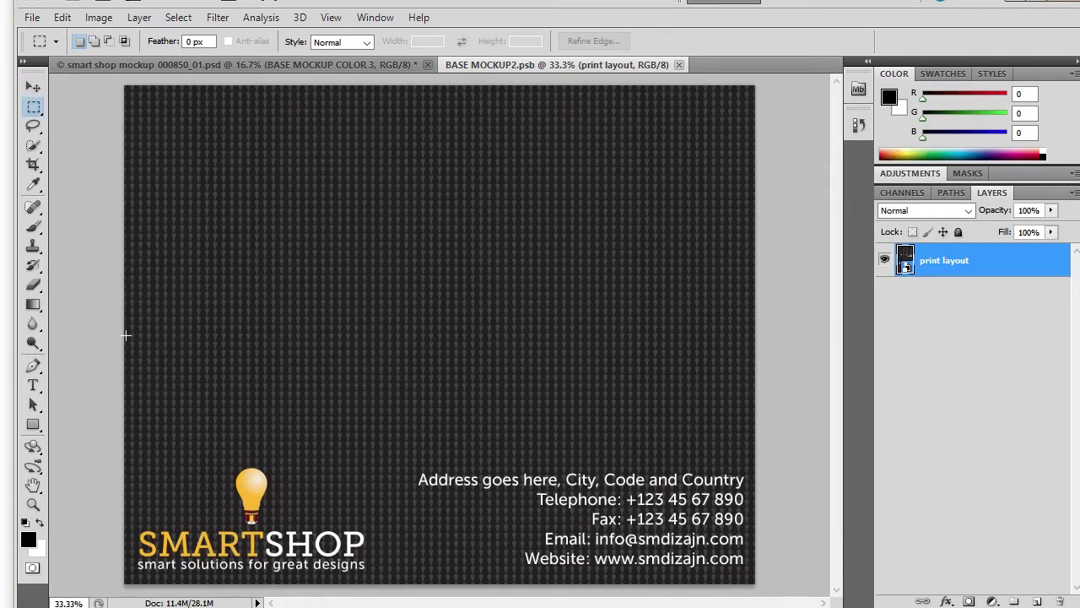
pyautogui.moveTo(125, 334); pyautogui.dragTo(755, 582)
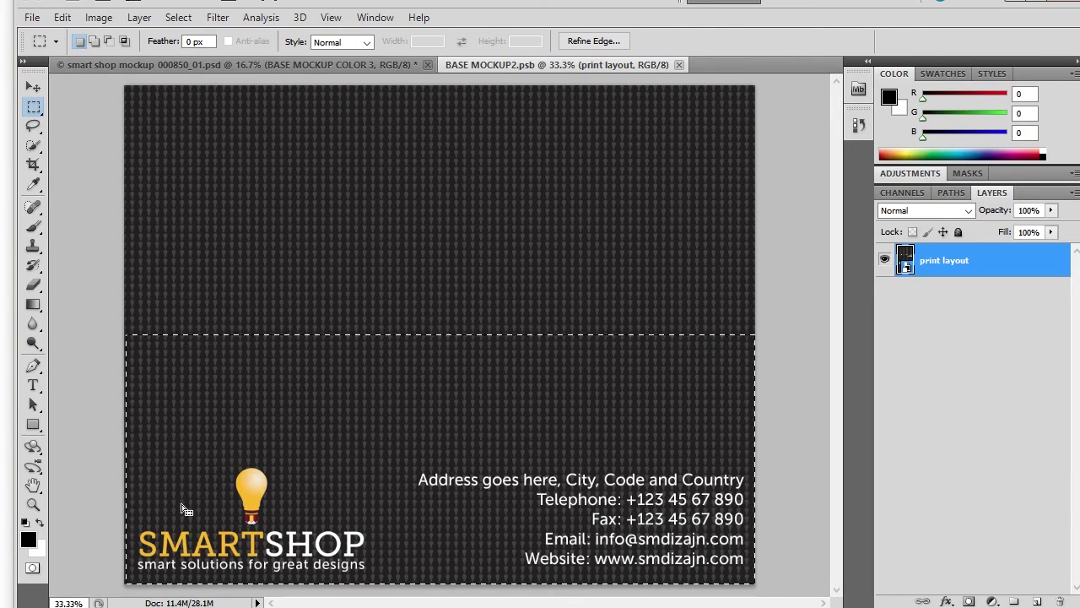
pyautogui.click(28, 540)
pyautogui.moveTo(501, 152); pyautogui.dragTo(576, 49)
pyautogui.click(701, 64)
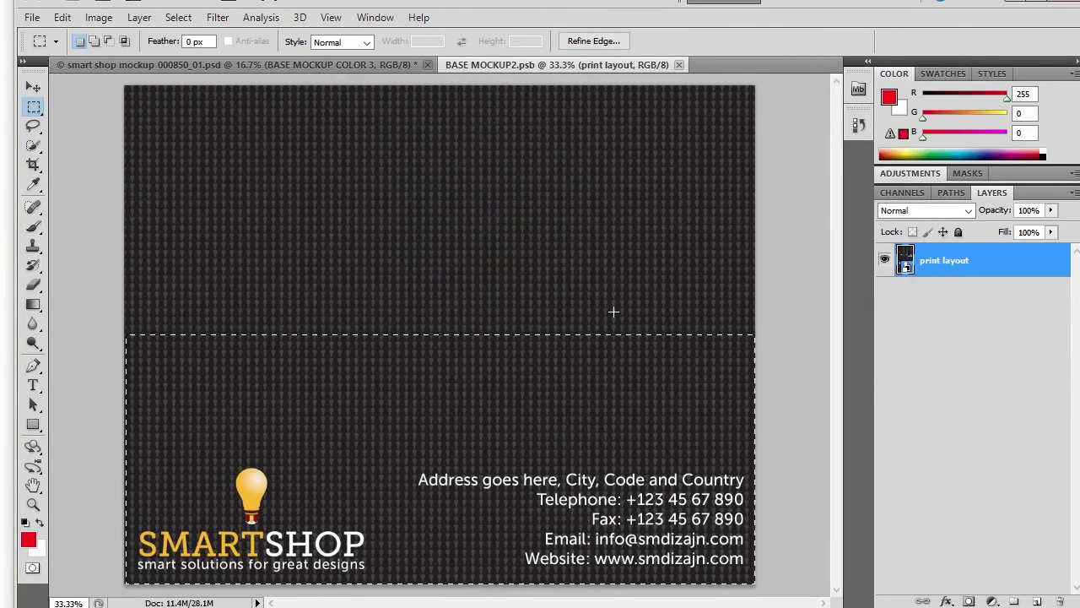
# After the direct fill is refused, add an empty new layer and hide the print layout layer
pyautogui.hotkey('shift', 'BackSpace')
pyautogui.click(517, 220)
pyautogui.click(1037, 601)
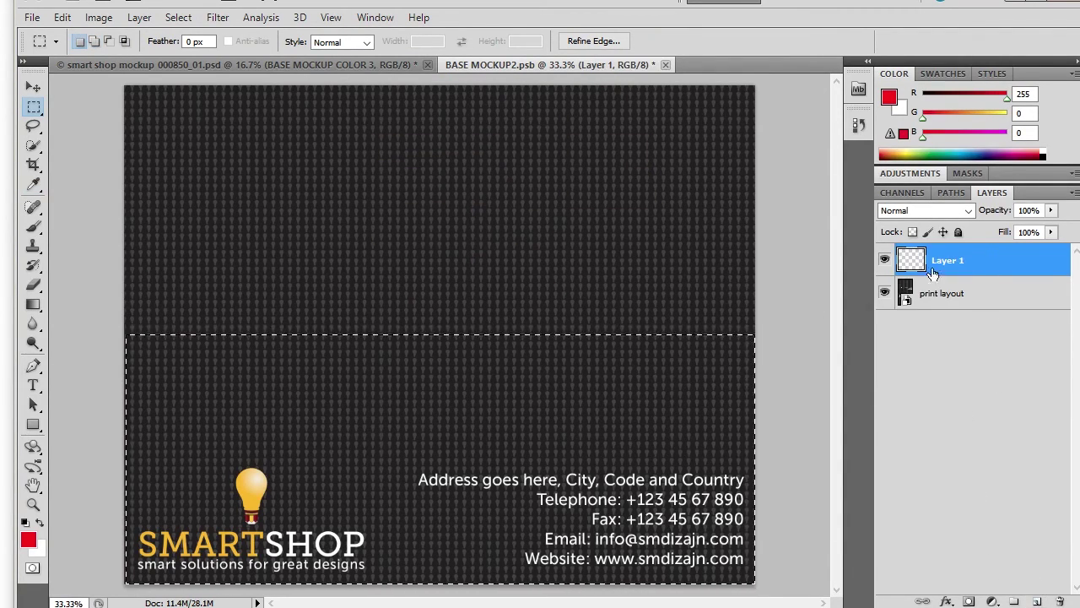
pyautogui.click(884, 293)
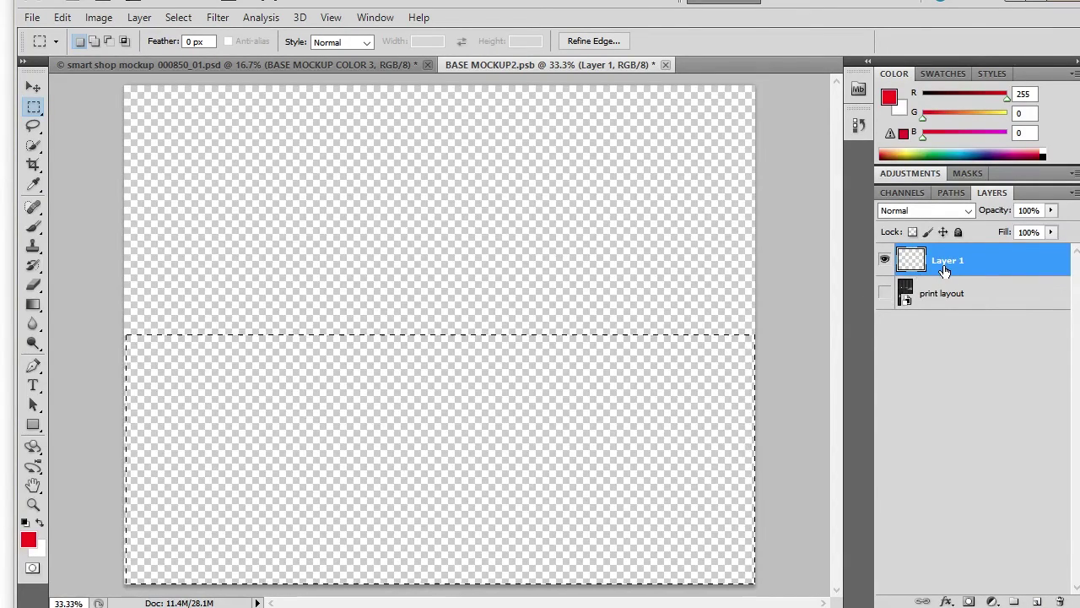
# Fill the selected lower area on Layer 1 with the red foreground colour
pyautogui.hotkey('shift', 'F5')
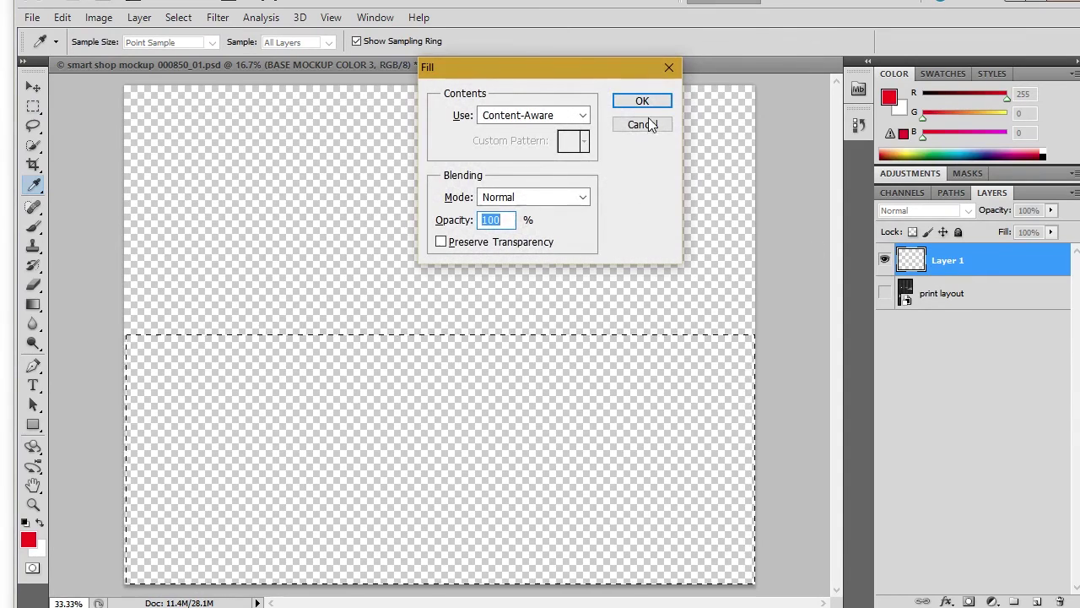
pyautogui.click(540, 116)
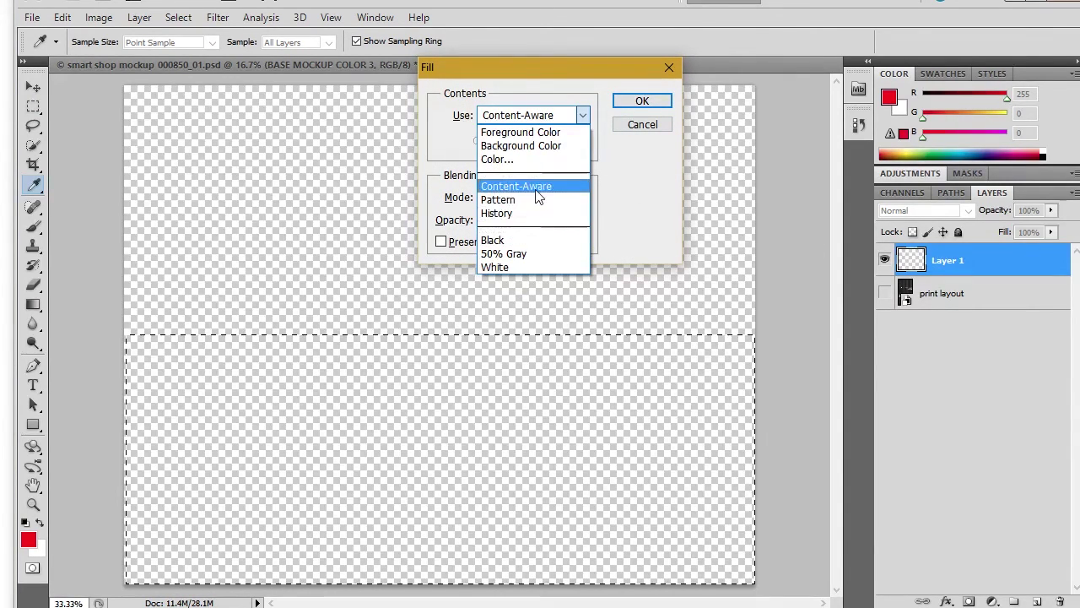
pyautogui.click(524, 132)
pyautogui.click(639, 102)
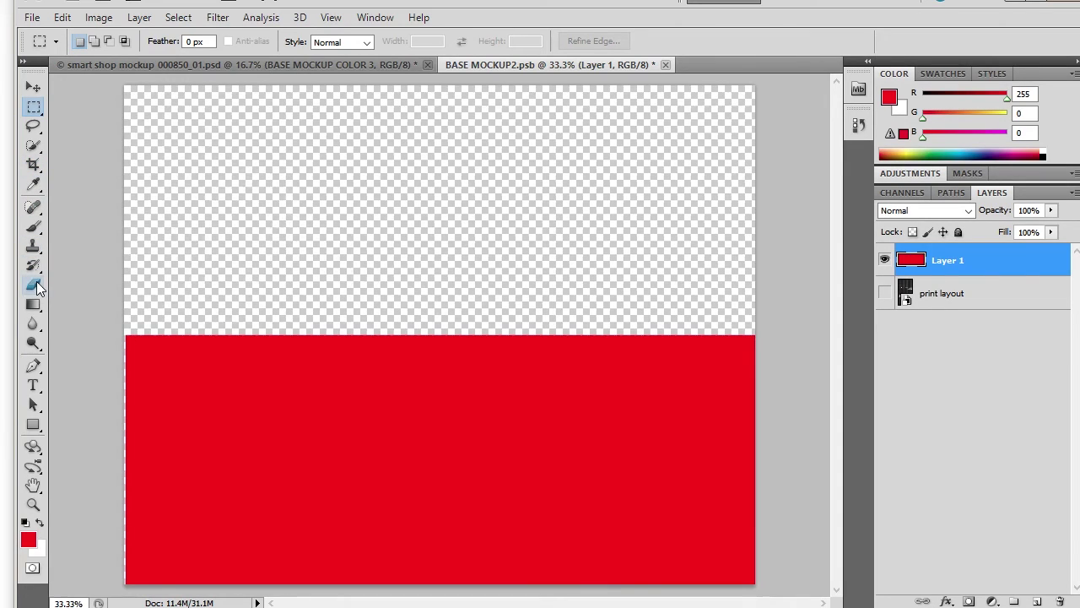
# Draw a custom arrow shape on the red band, nudge it right, and colour it near-white fffbfb
pyautogui.click(33, 424)
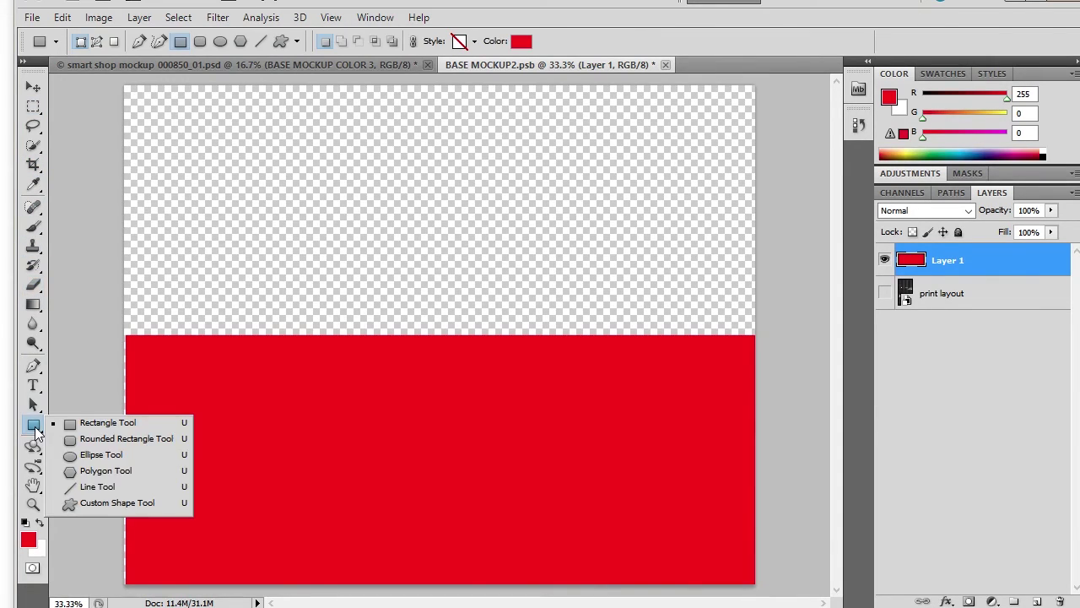
pyautogui.click(100, 503)
pyautogui.moveTo(390, 467); pyautogui.dragTo(592, 570)
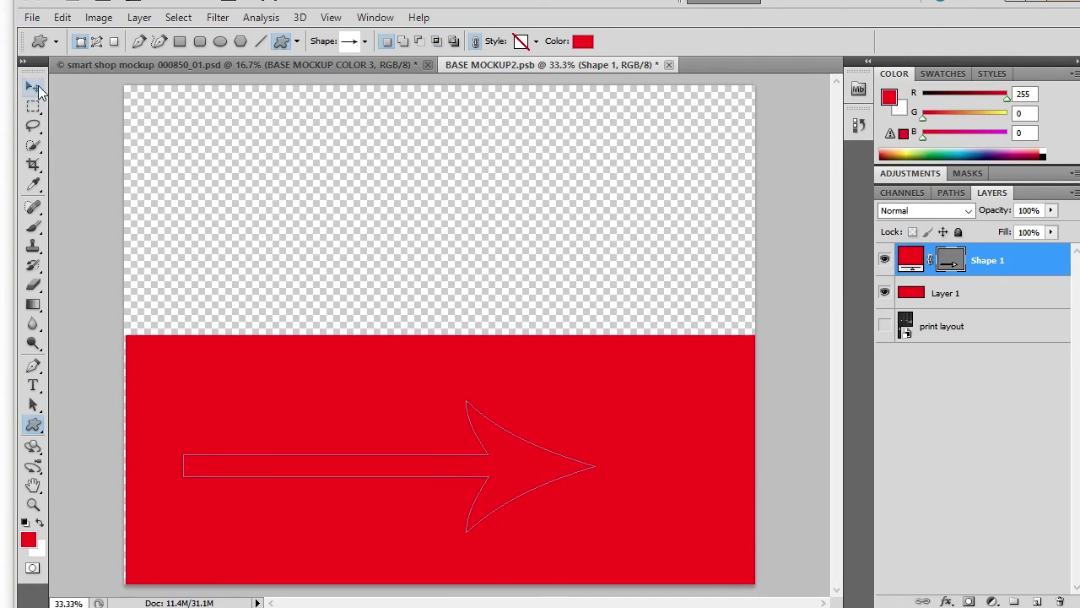
pyautogui.click(33, 88)
pyautogui.moveTo(522, 510); pyautogui.dragTo(571, 484)
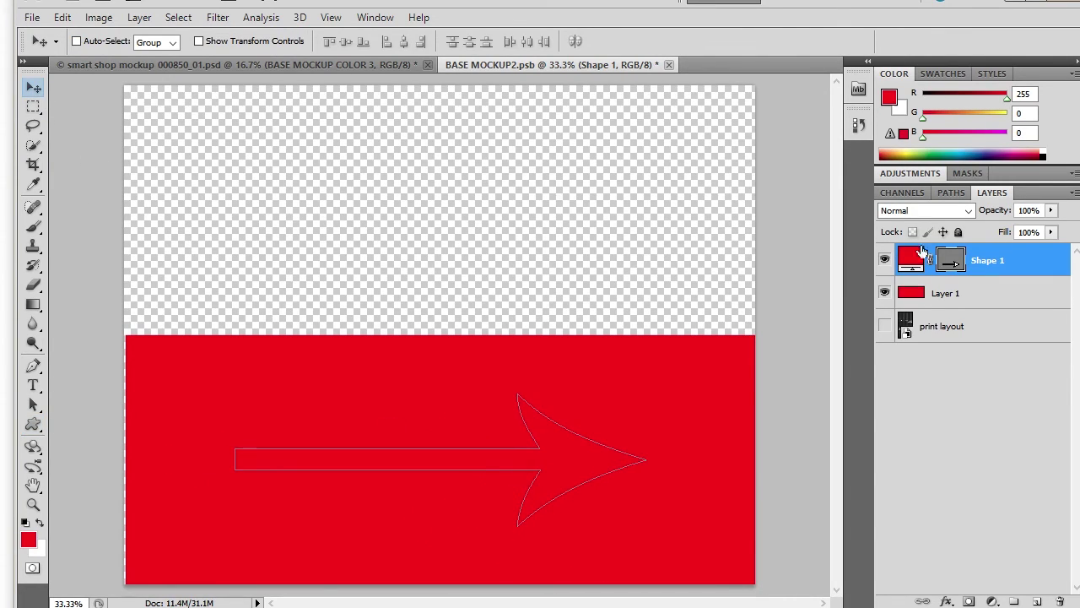
pyautogui.doubleClick(911, 258)
pyautogui.moveTo(405, 127); pyautogui.dragTo(335, 56)
pyautogui.click(719, 62)
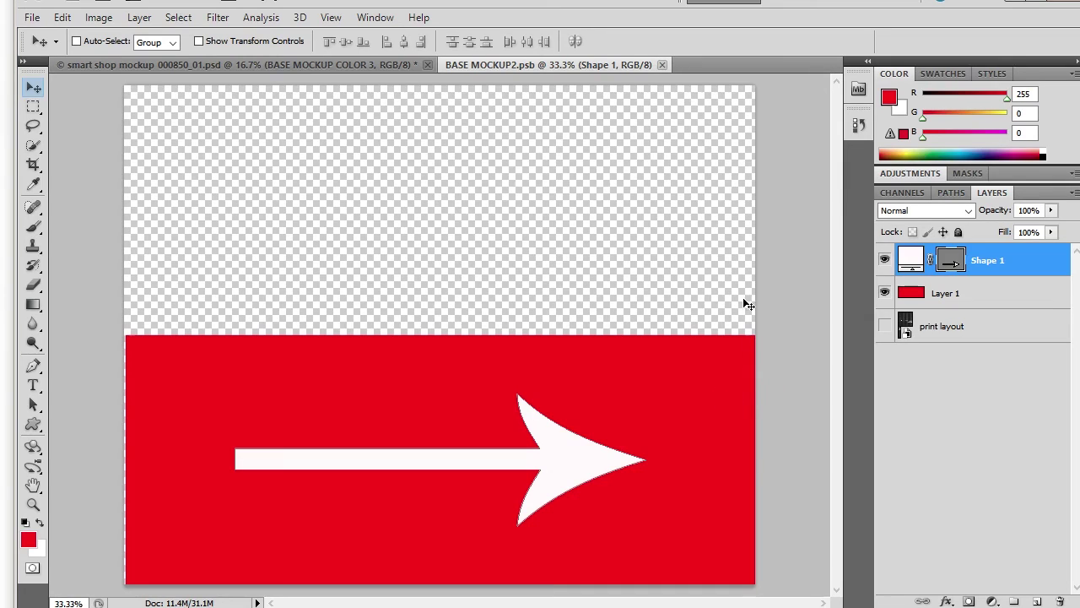
# Close BASE MOCKUP2.psb and select the PAGE MOCKUP COLOR 1 layer in the DESIGN GOES HERE group
pyautogui.click(662, 65)
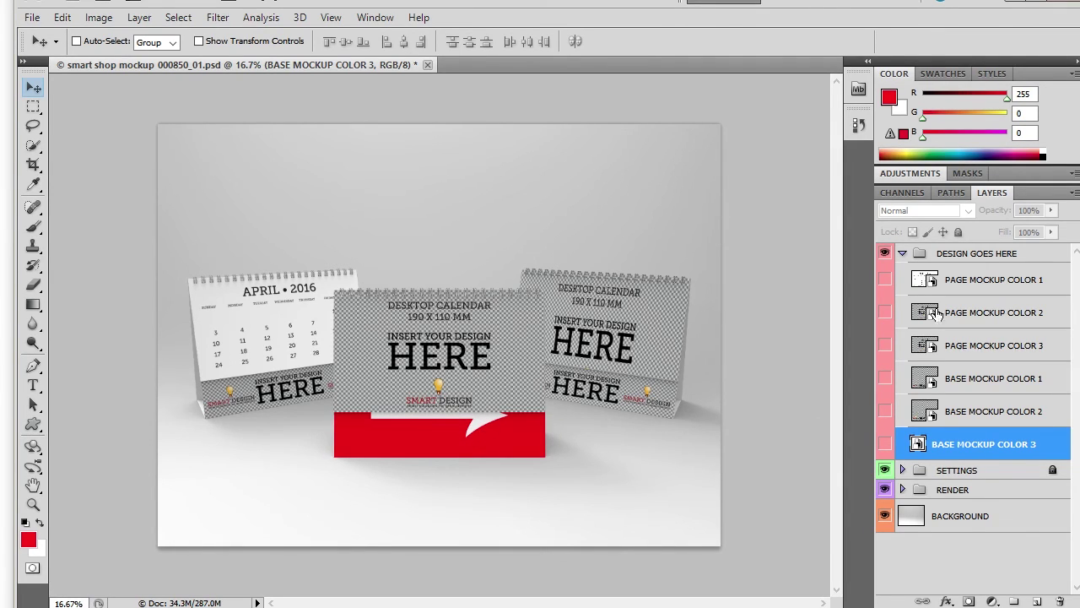
pyautogui.click(980, 257)
pyautogui.click(974, 287)
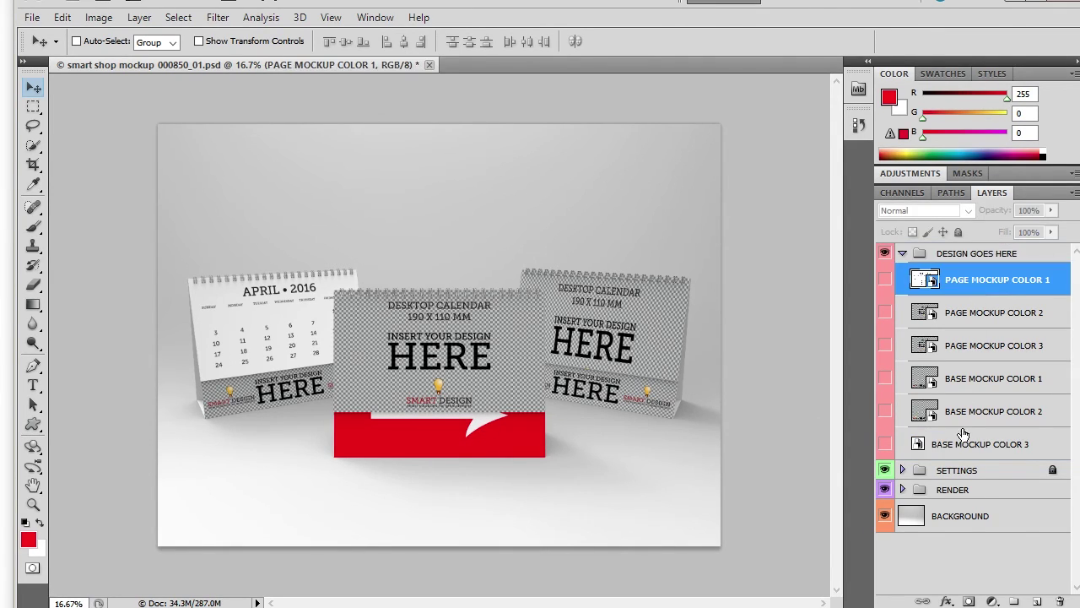
pyautogui.click(964, 439)
pyautogui.click(987, 288)
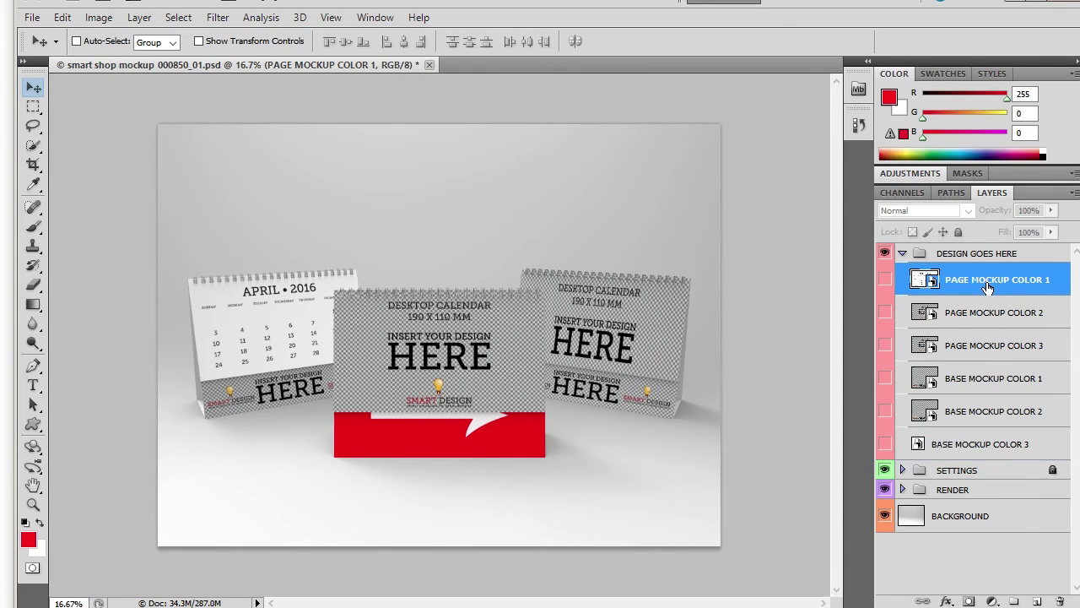